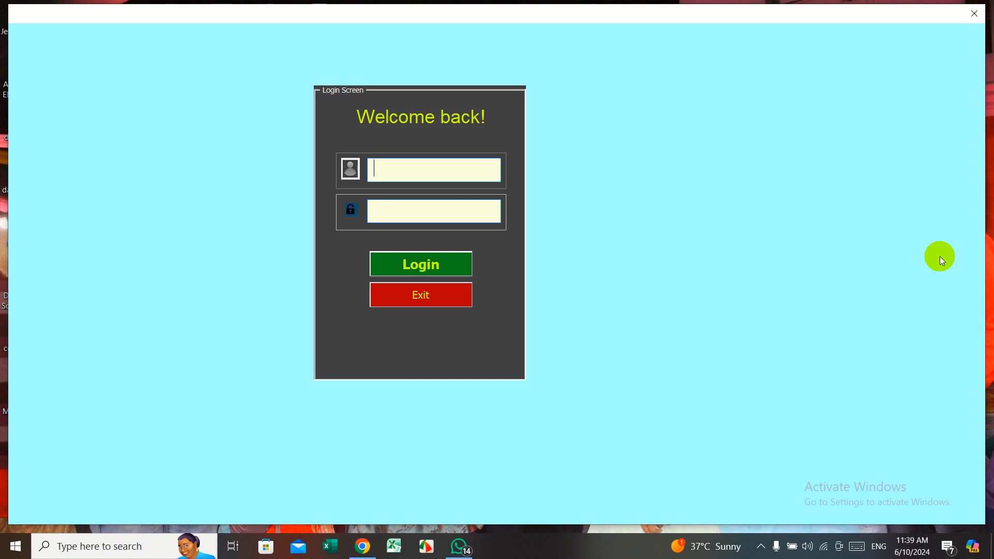
- Enter the username and password on the Login Screen and submit to reach the Menu Form
type("*********")
key("Tab")
type("*****")
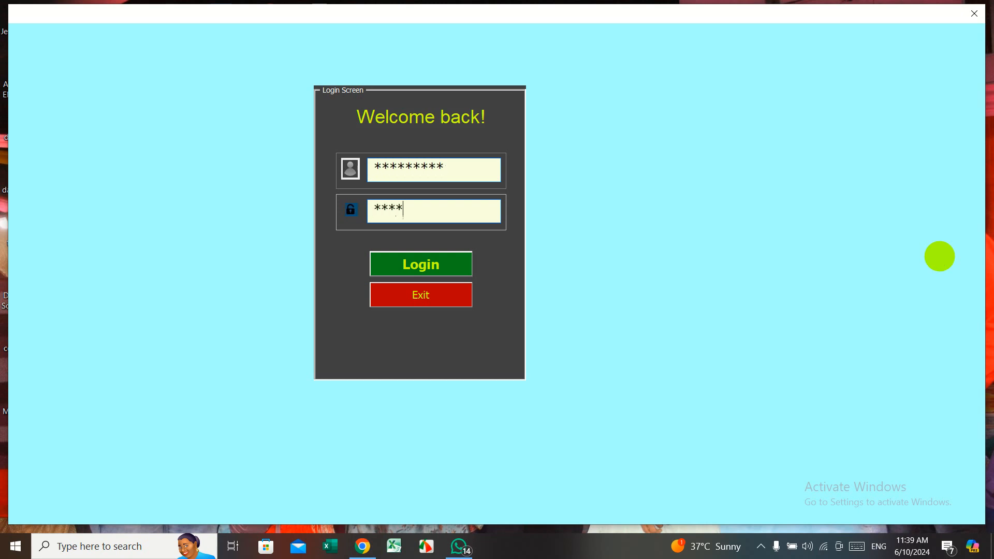
key("Tab")
key("Return")
key("Return")
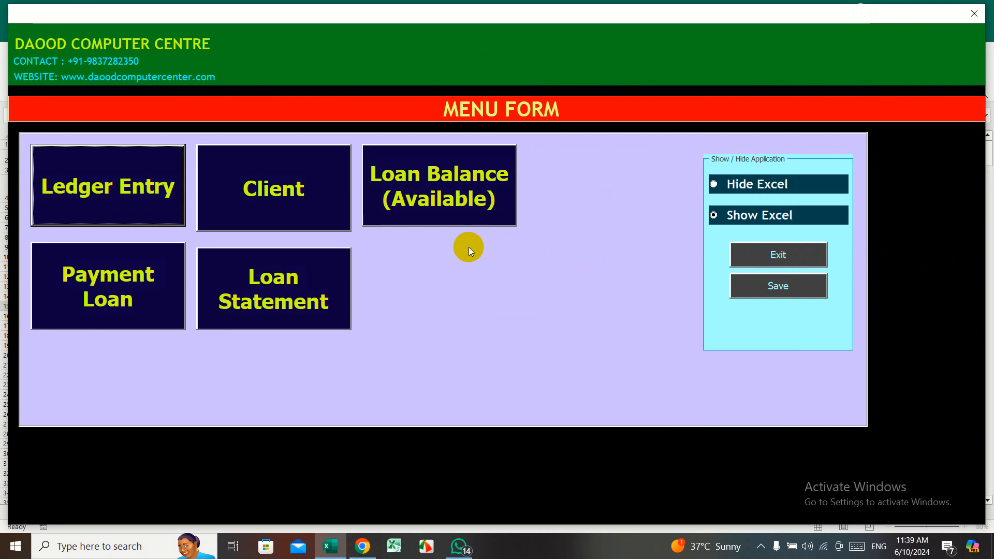
- Preview the Ledger Entry and Client forms, closing each one
left_click(143, 185)
left_click(141, 189)
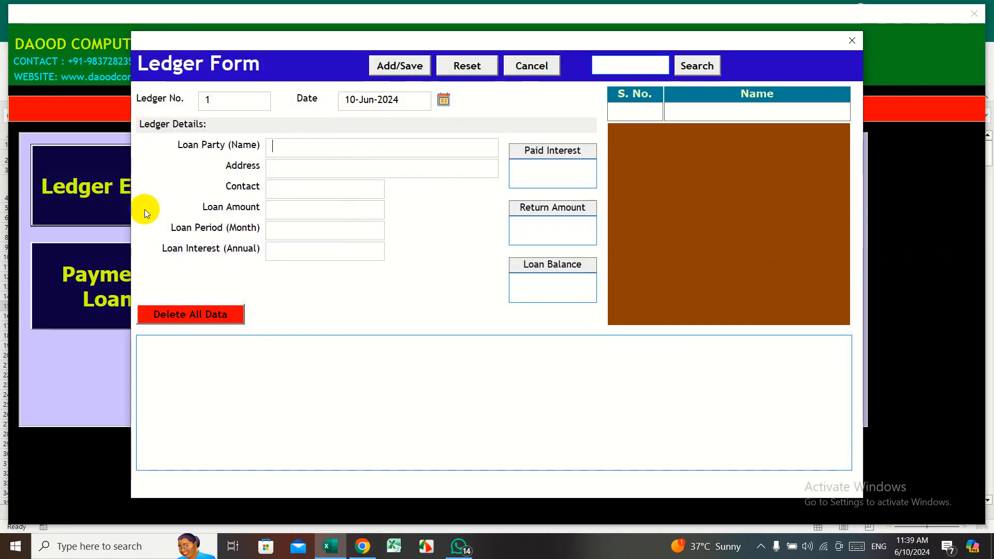
left_click(850, 40)
left_click(313, 195)
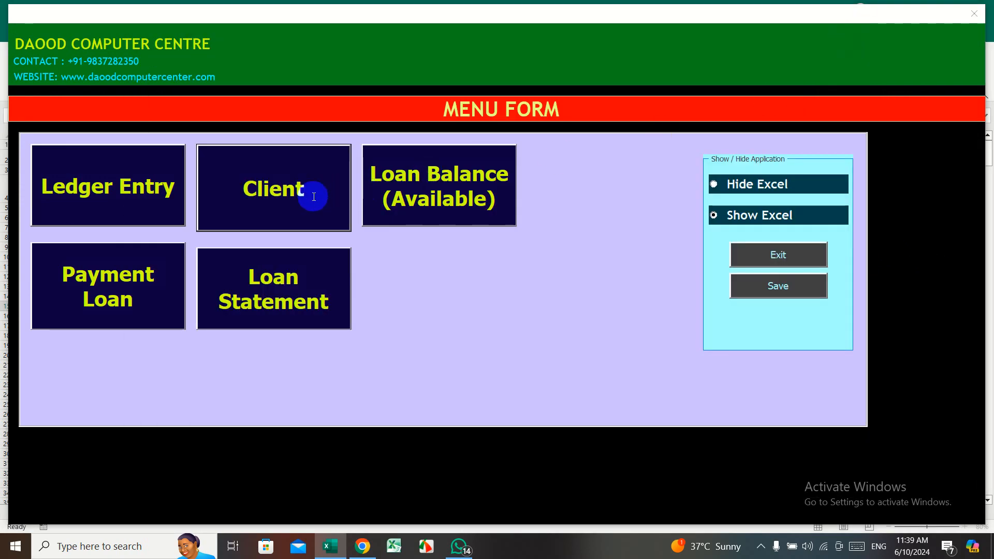
left_click(975, 14)
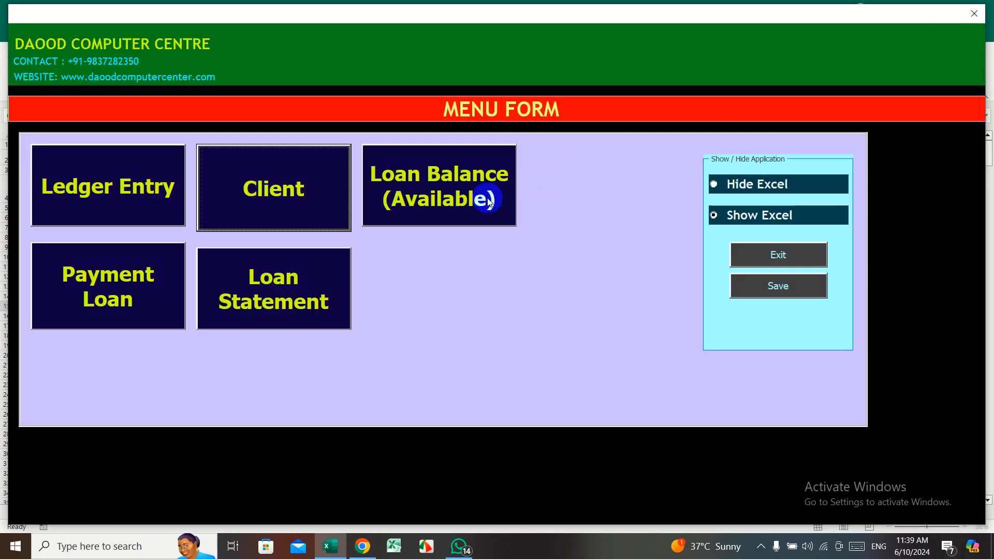
- Preview Loan Balance, Payment Loan and Loan Statement, then bring up the Client Entry Form
left_click(433, 202)
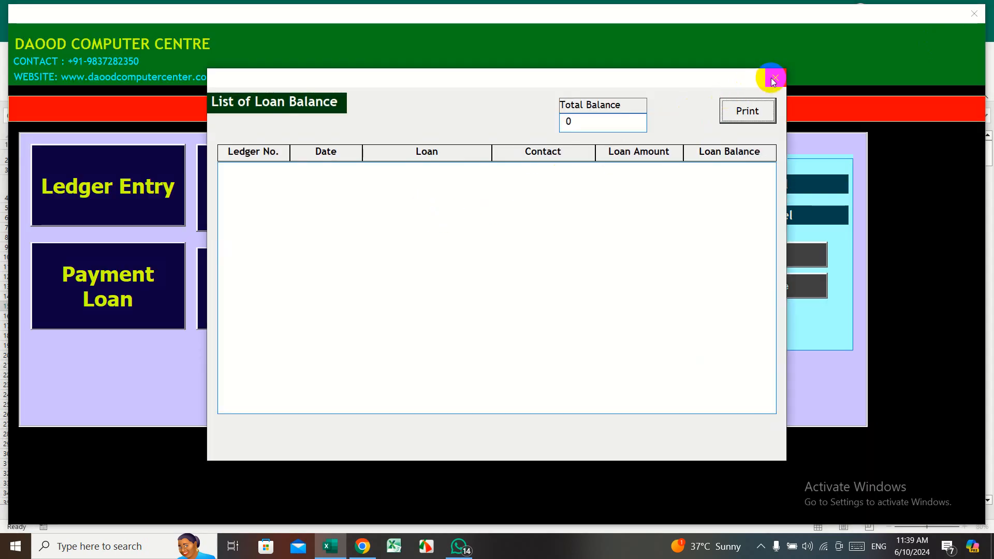
left_click(773, 78)
left_click(153, 310)
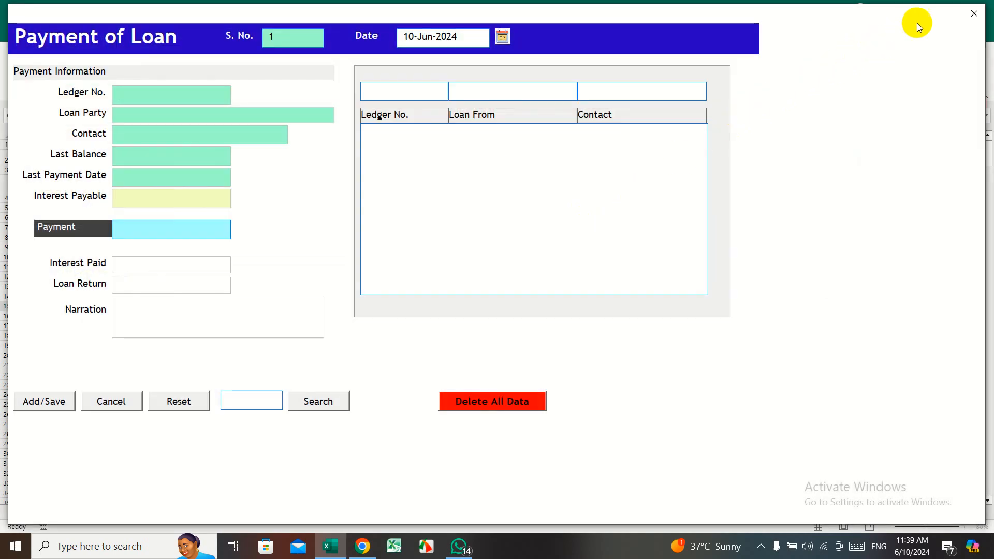
left_click(975, 14)
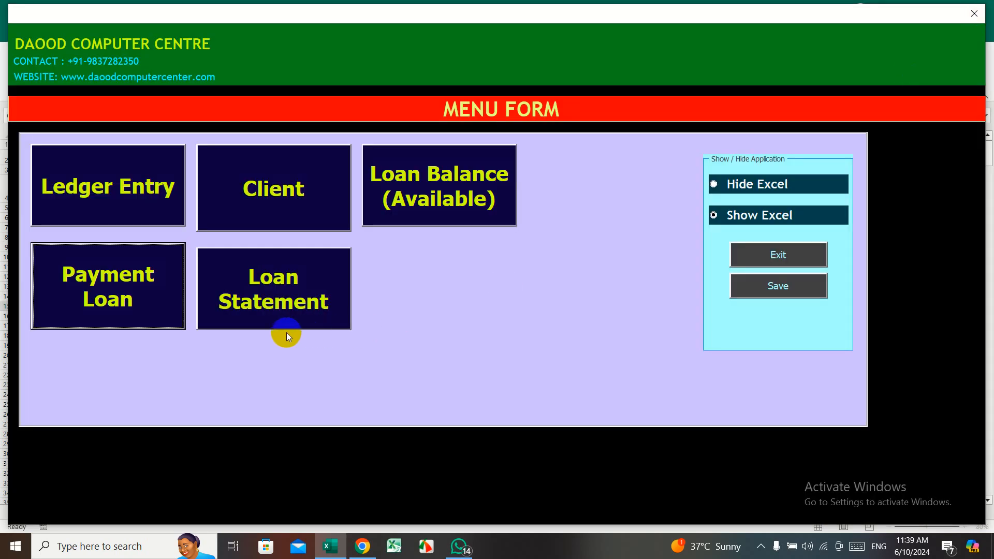
left_click(265, 290)
left_click(974, 13)
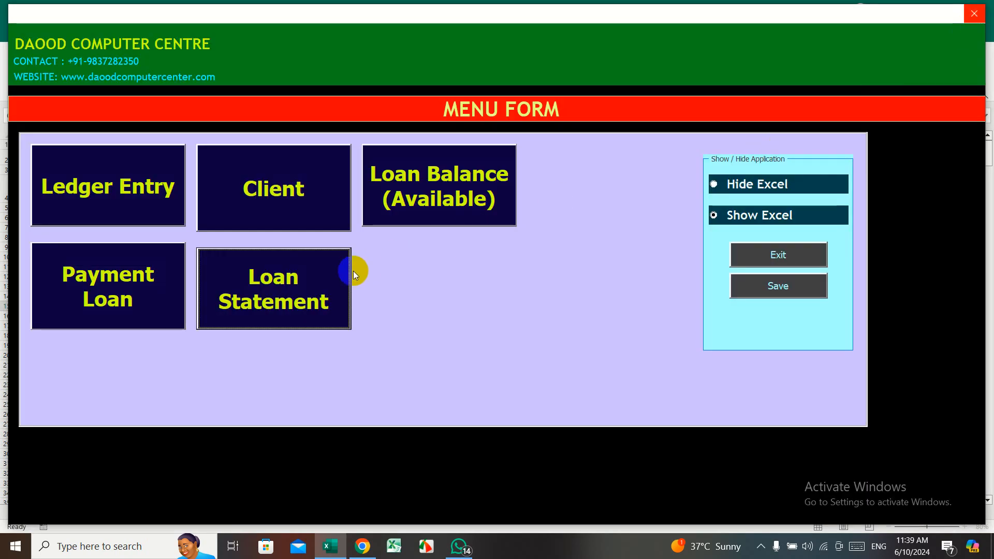
left_click(310, 210)
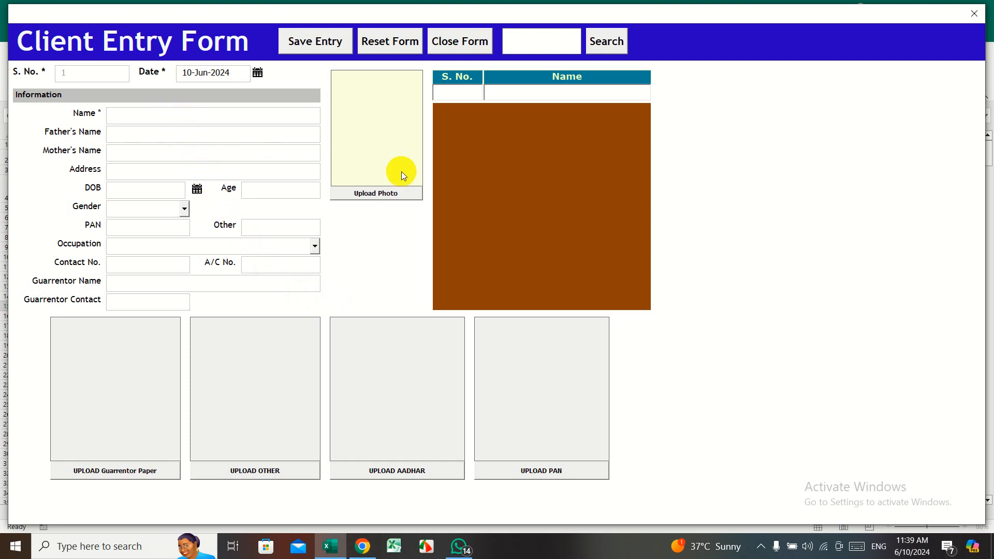
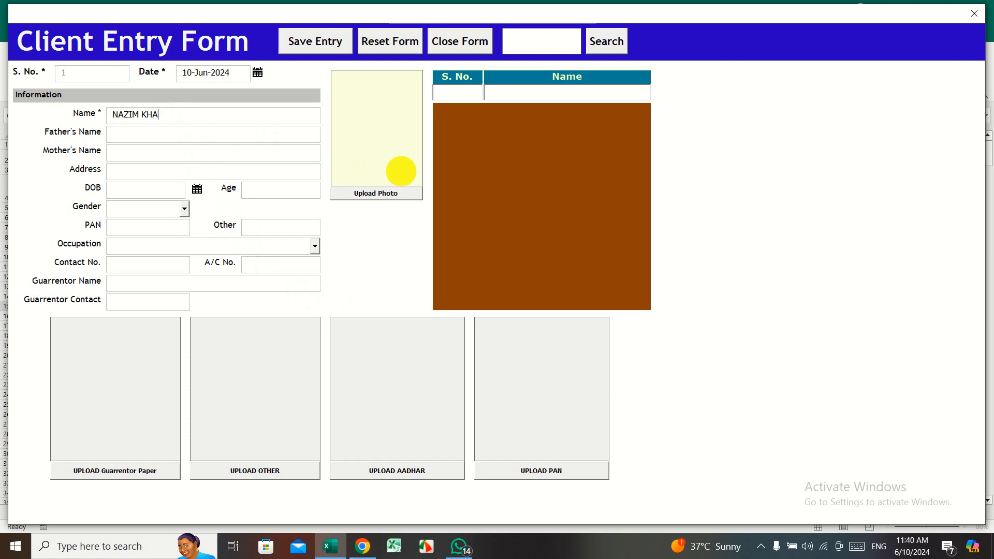
- Enter the client's name, father's name and mother's name
key("Tab")
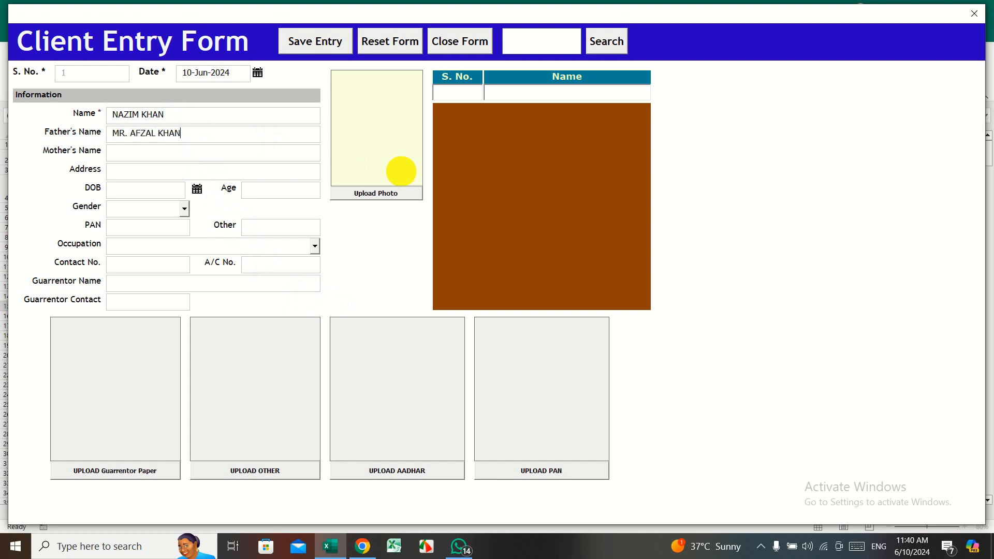
key("Tab")
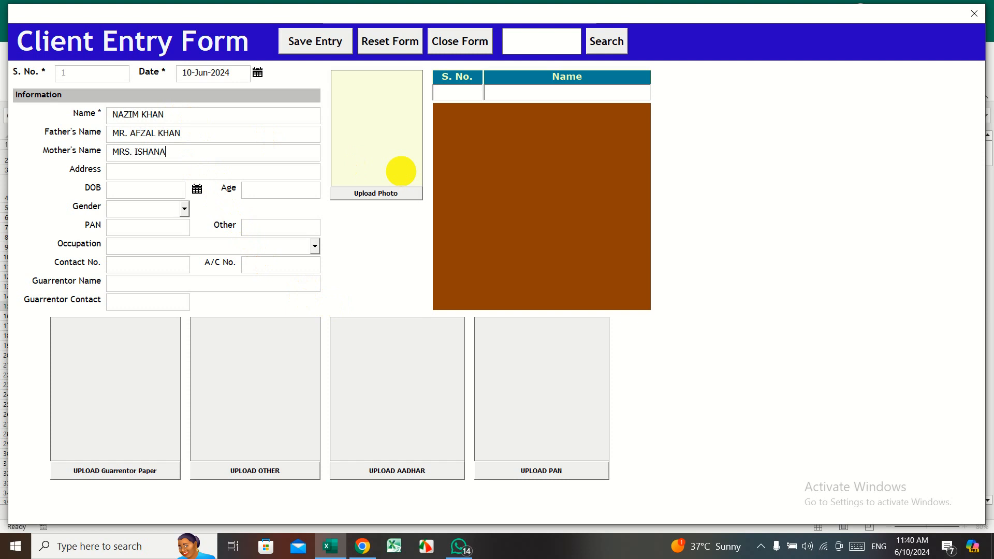
- Set the client's date of birth to 01-Jun-1988 with the calendar picker
left_click(197, 189)
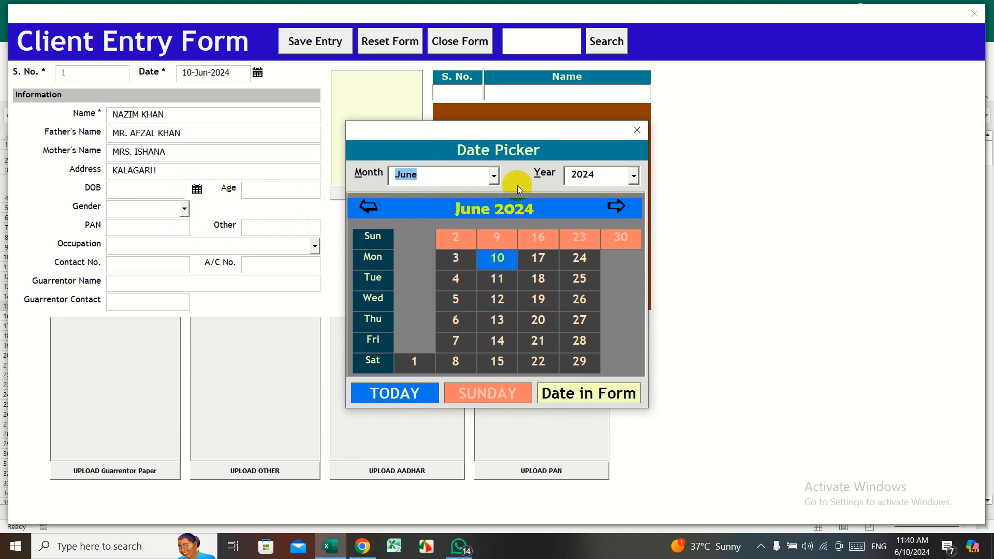
left_click(591, 175)
left_click(634, 193)
left_click(635, 193)
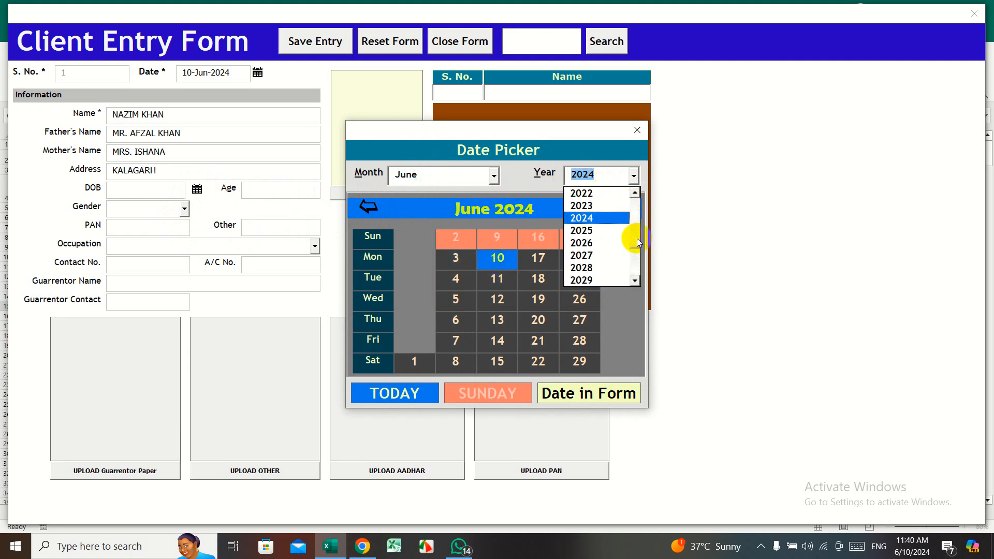
left_click_drag(635, 246, 635, 216)
left_click(604, 231)
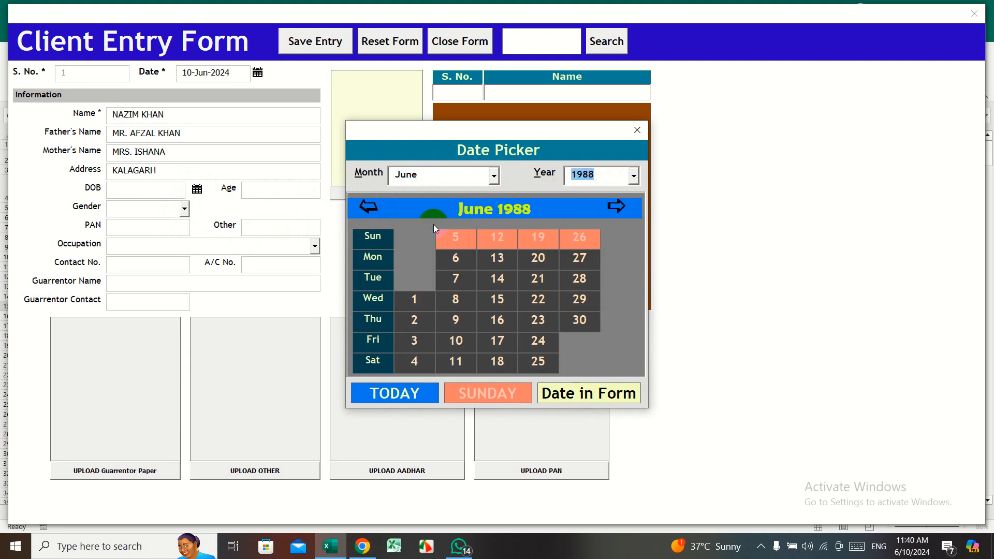
left_click(412, 299)
- Set gender to MALE and PAN to APPLIEDFOR
left_click(173, 208)
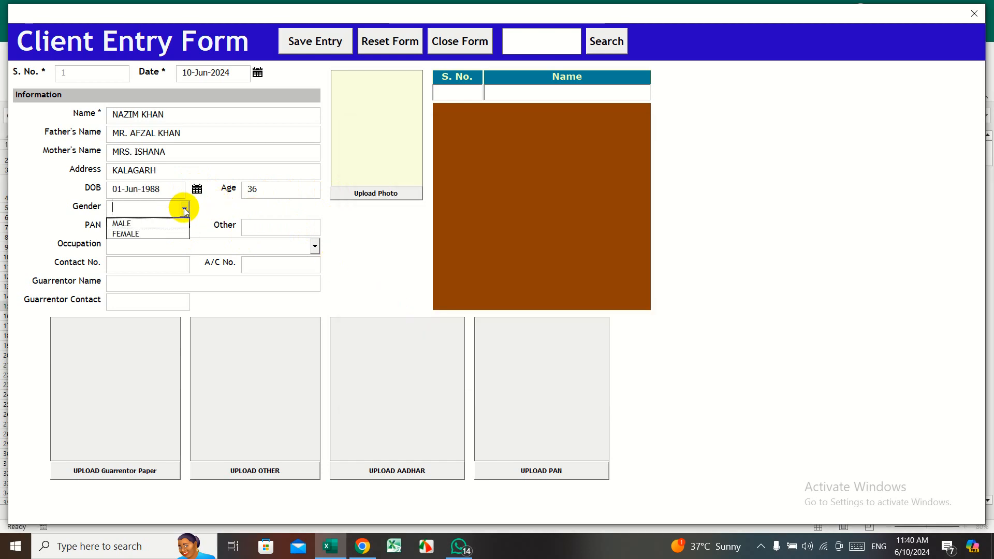
left_click(165, 223)
left_click(176, 224)
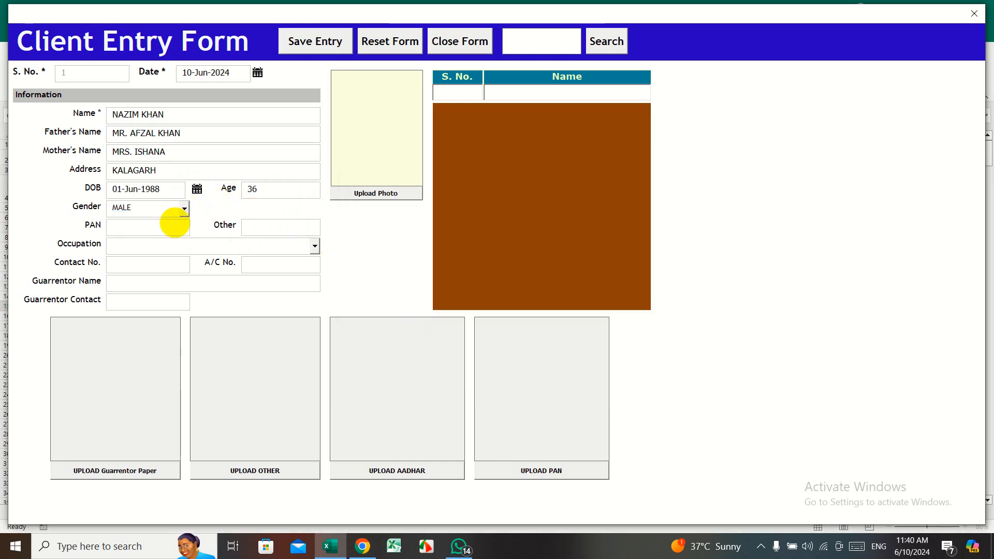
type("APPLIEDFO")
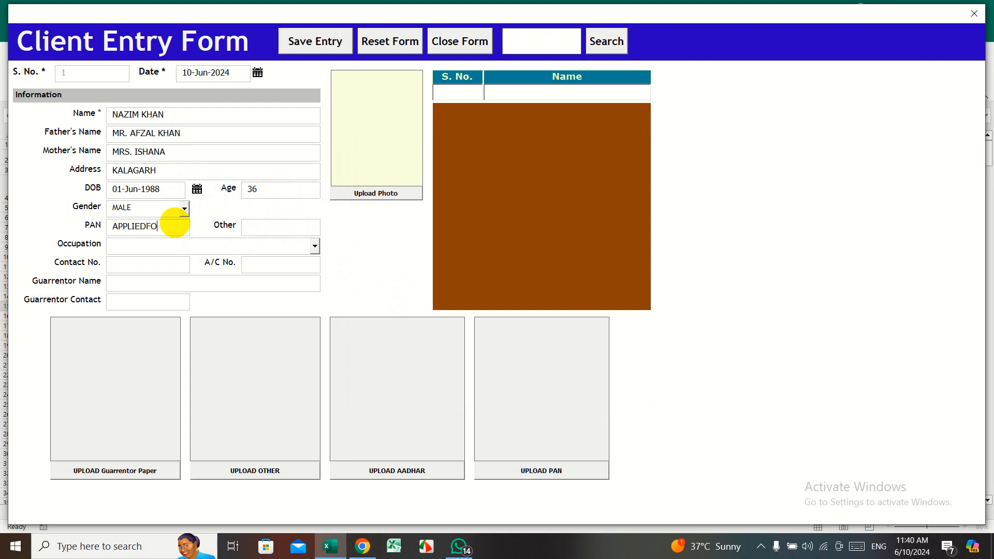
type("R")
key("Tab")
- Set occupation to Employee and enter the client's contact number
left_click(315, 248)
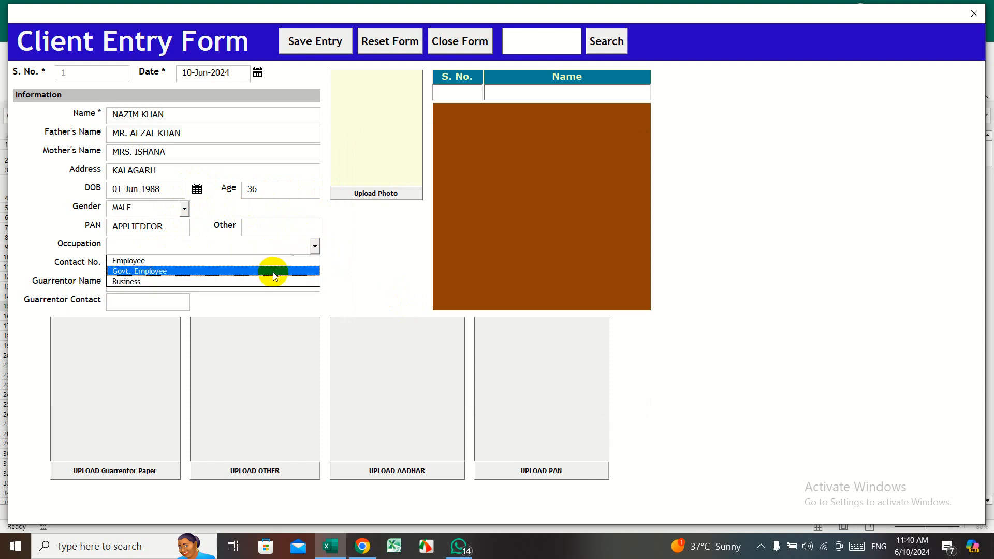
left_click(266, 260)
left_click(155, 266)
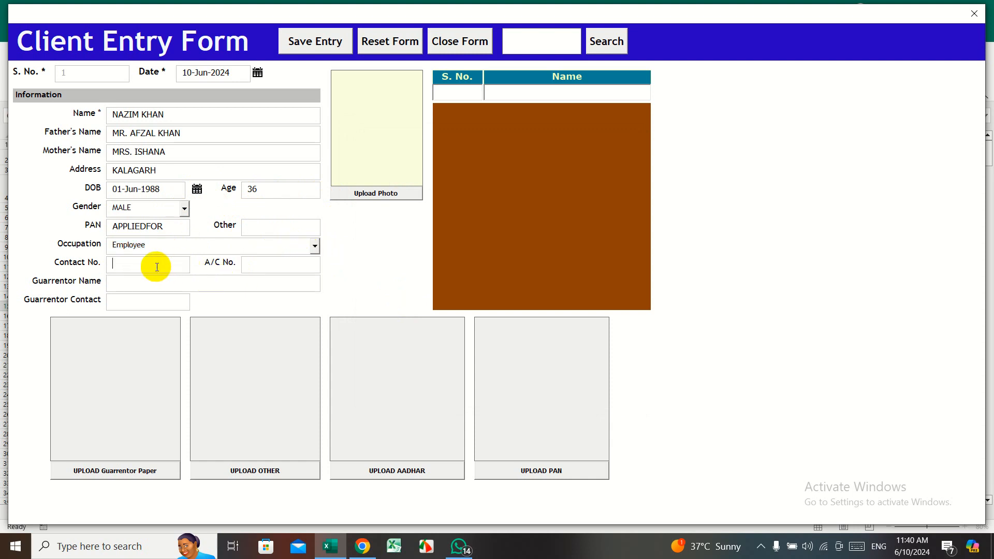
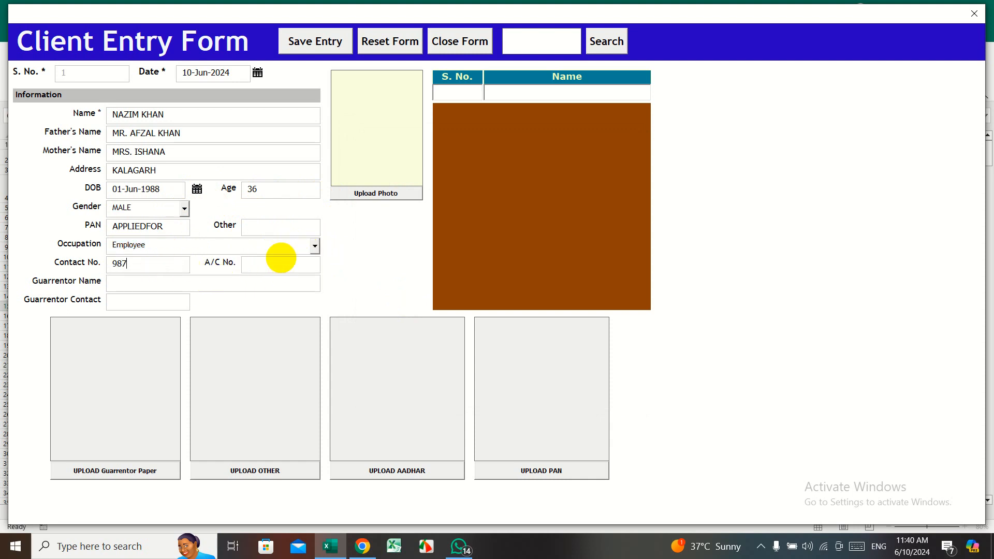
key("Tab")
- Enter the client's account number, the guarantor's name and the guarantor's contact number
left_click(282, 258)
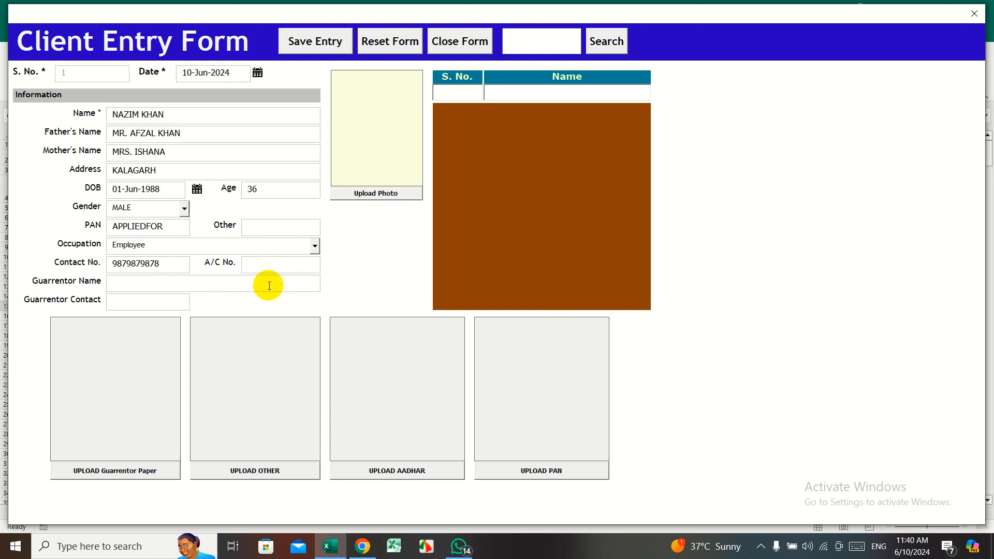
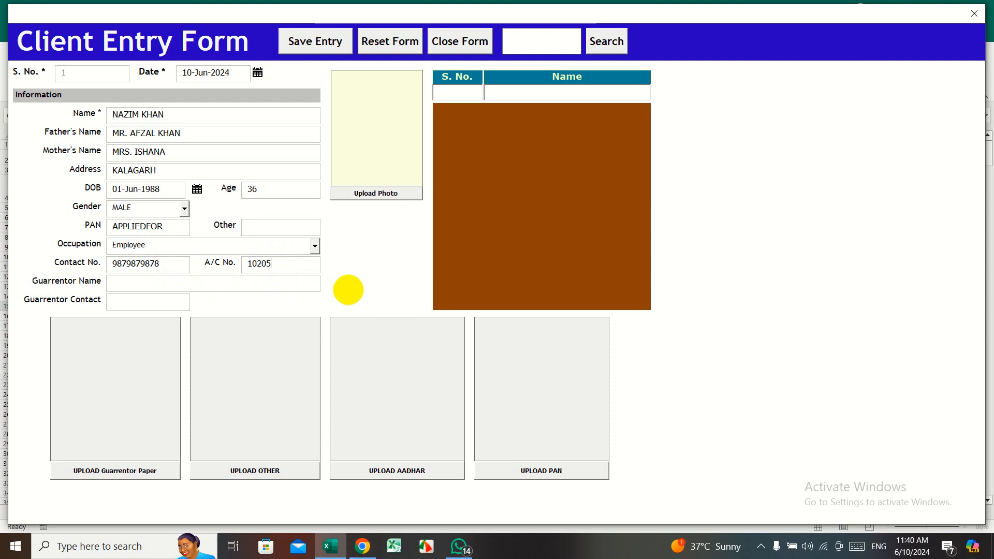
left_click(285, 288)
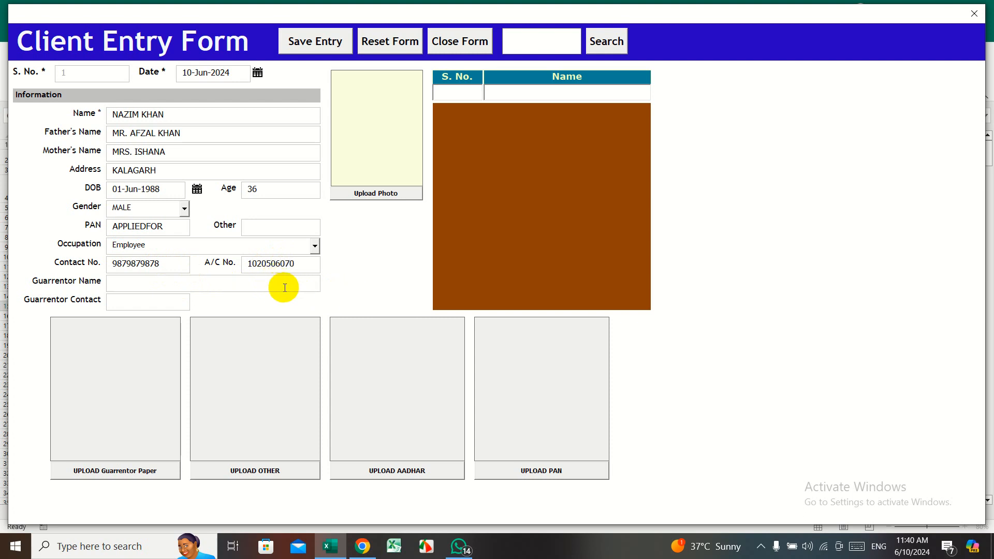
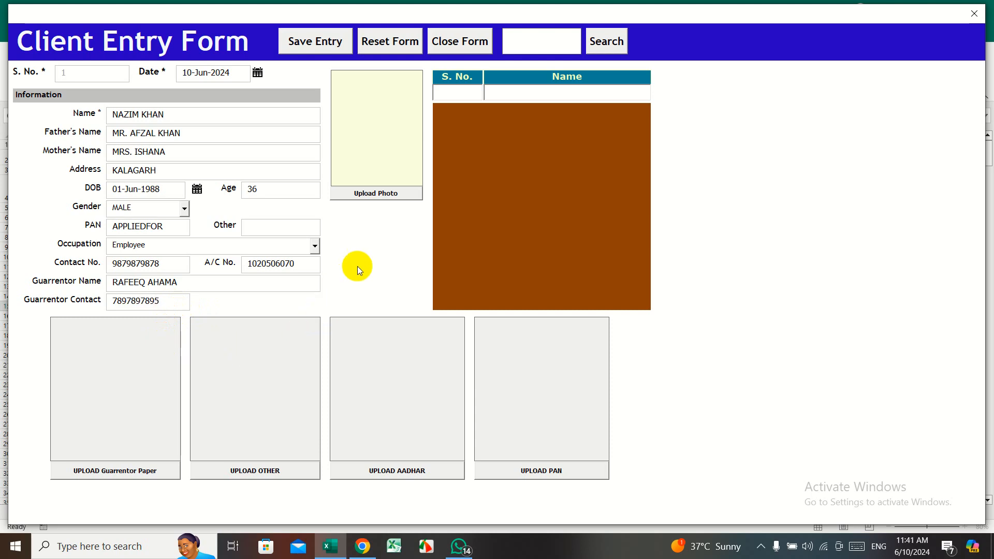
- Skip the photo upload, save the client as record 1, and close the Client Entry Form
left_click(378, 200)
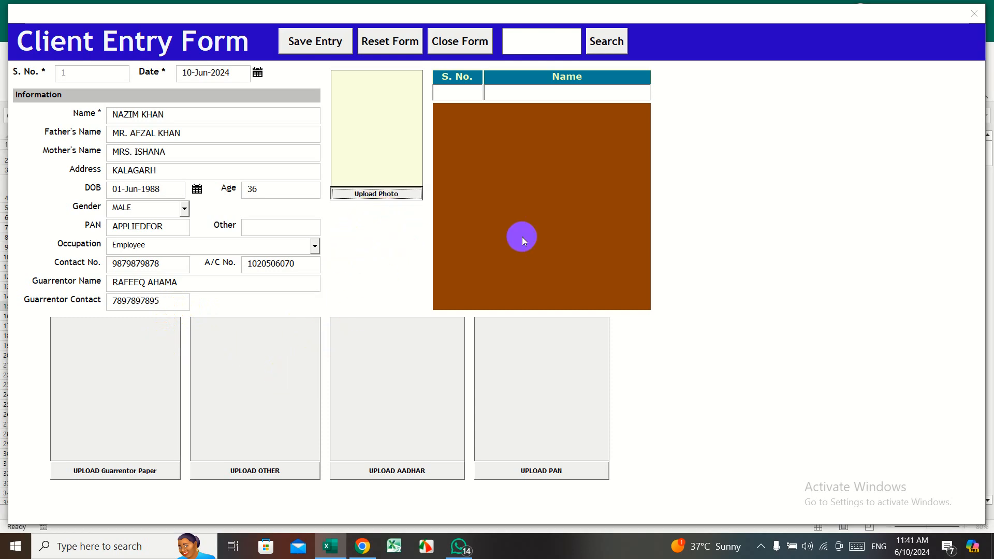
left_click(462, 313)
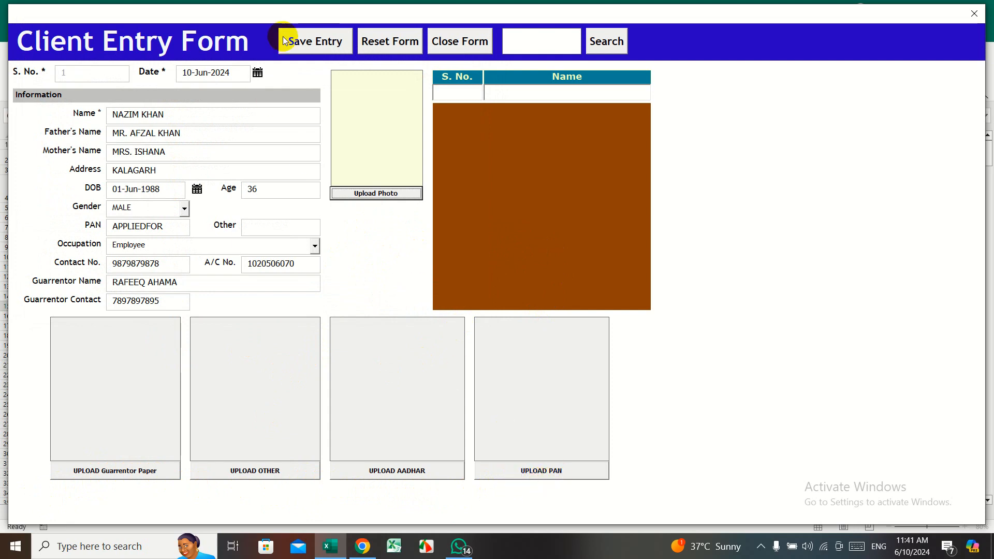
left_click(321, 40)
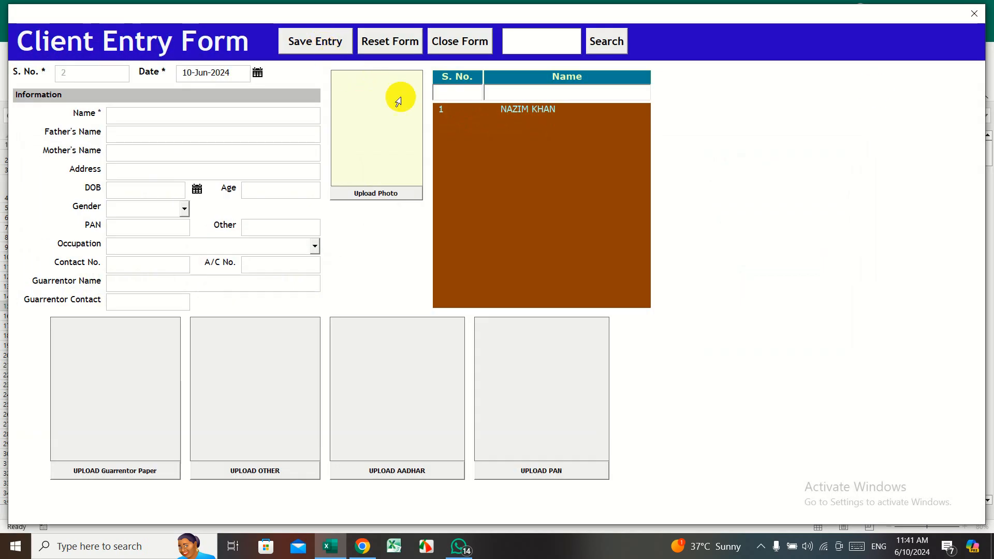
left_click(980, 16)
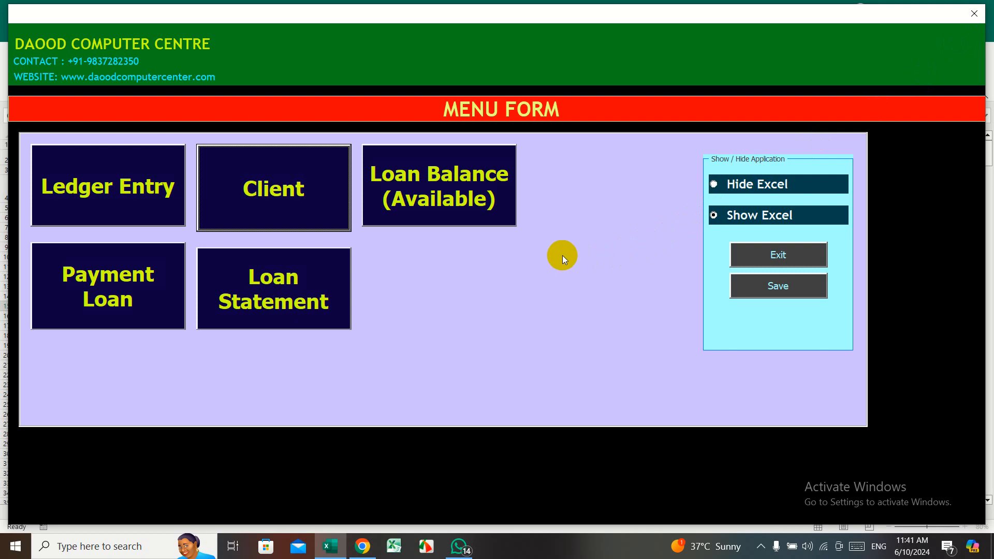
- Create a ledger entry for the client with loan amount 50000 dated 01-Apr-2024
left_click(156, 204)
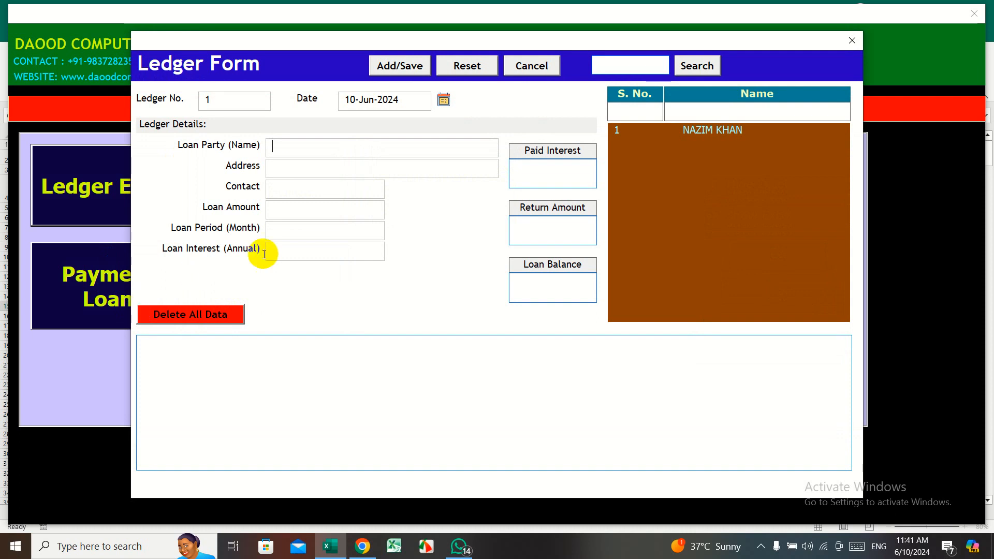
left_click(716, 129)
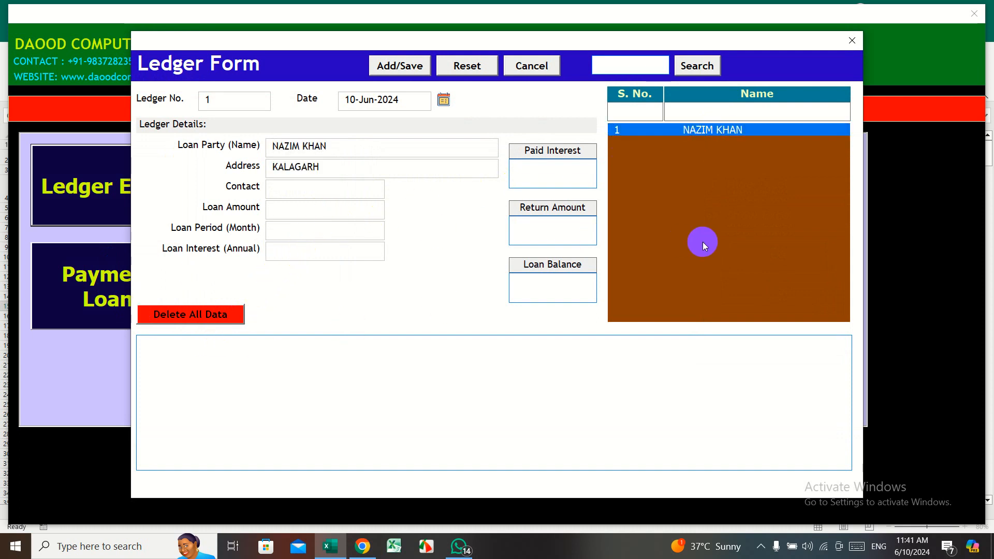
type("50")
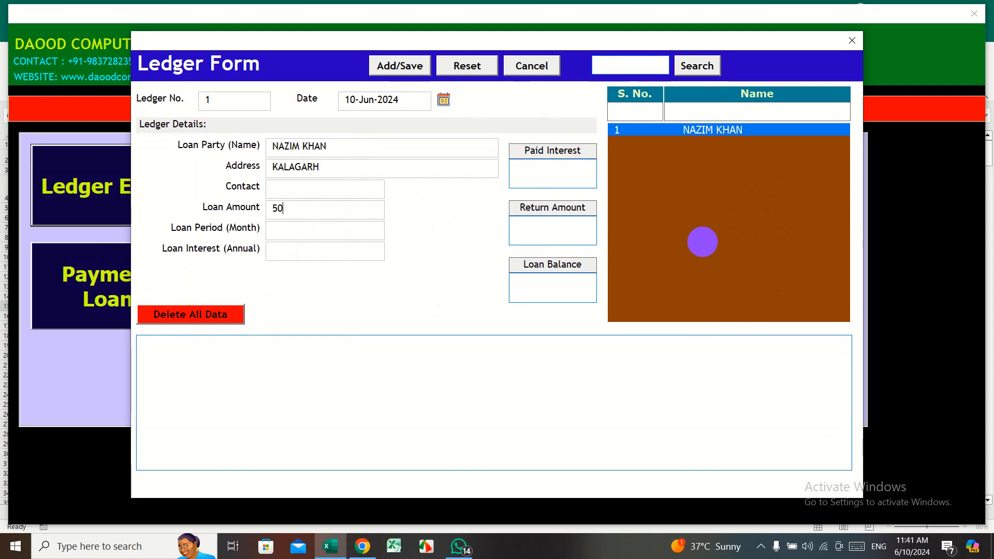
type("000")
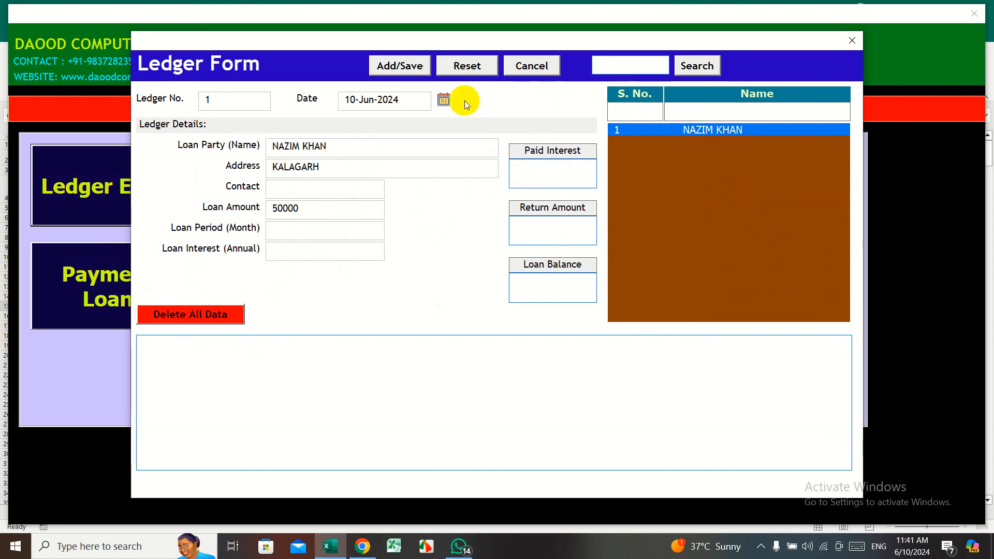
left_click(444, 100)
left_click(443, 171)
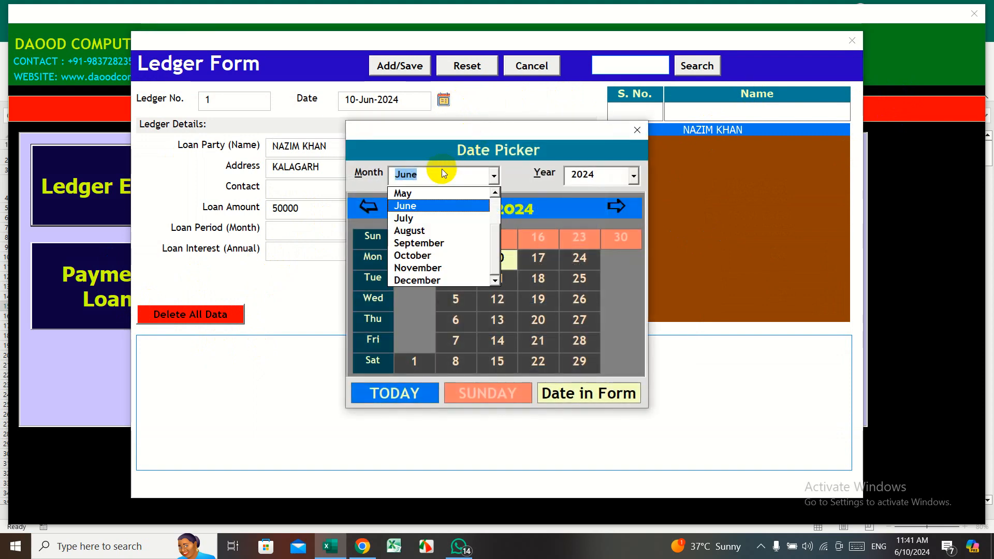
left_click(495, 193)
left_click(495, 193)
left_click(443, 204)
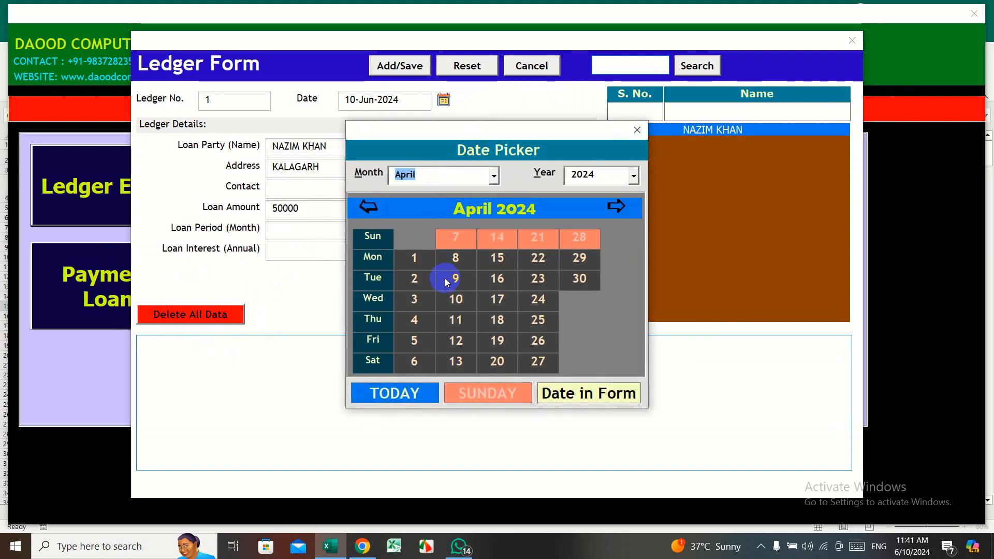
left_click(447, 283)
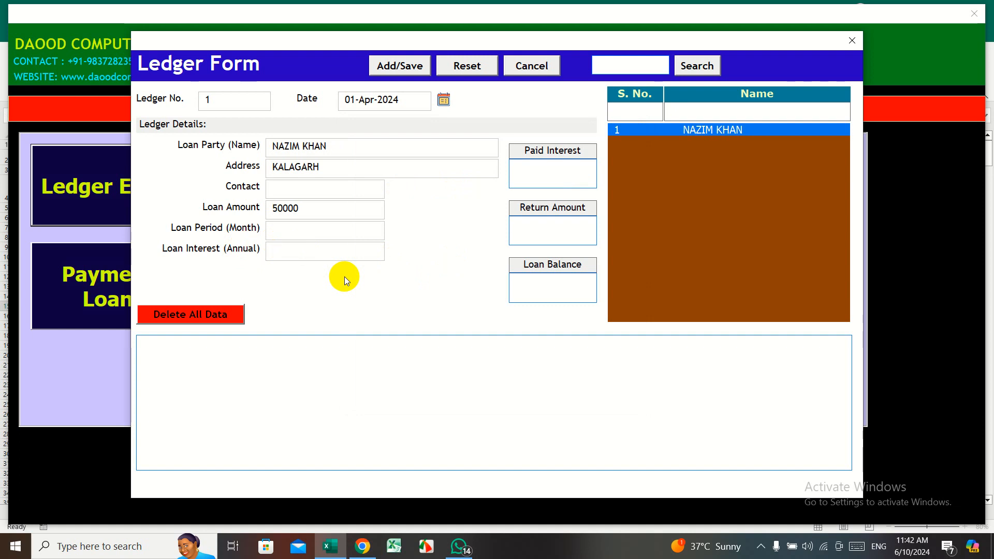
- Enter 24% annual interest, save the ledger entry, and close the form
type("24")
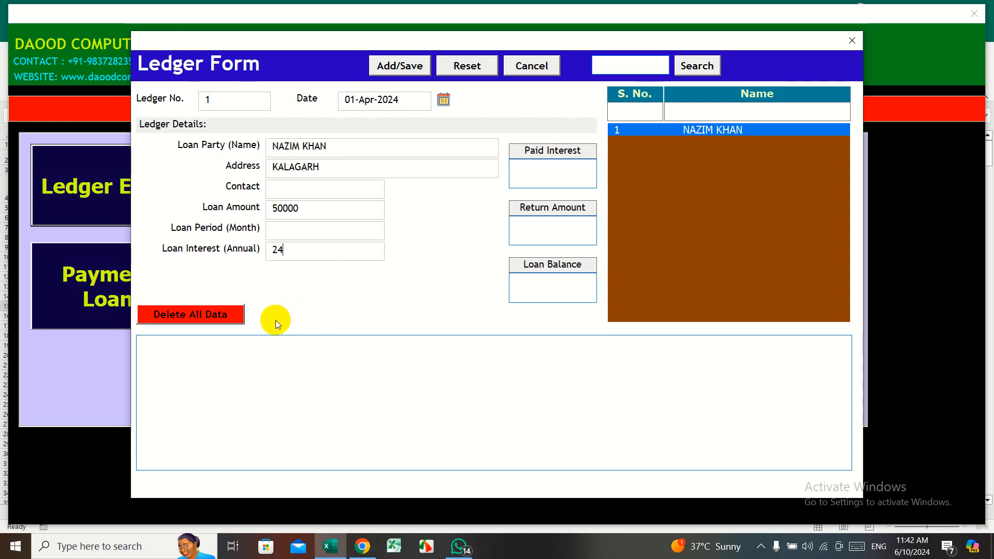
left_click(419, 68)
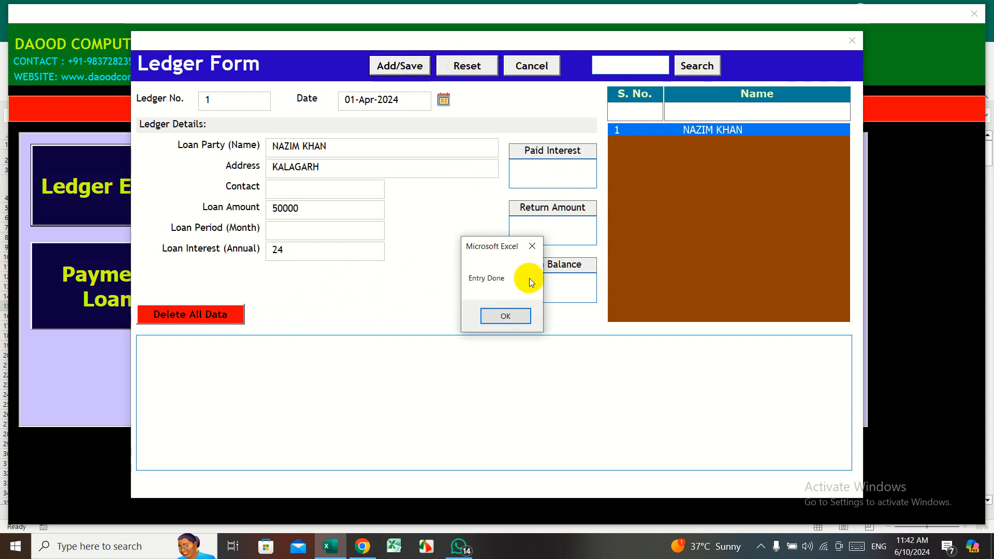
left_click(517, 315)
left_click(851, 41)
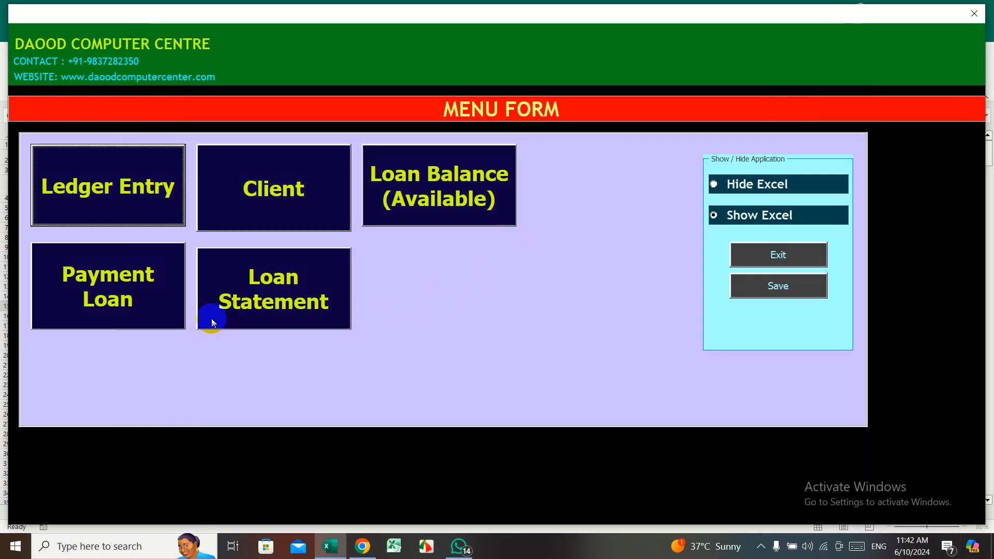
- Check the Loan Balance list shows 50000, then go to the Payment of Loan form
left_click(409, 195)
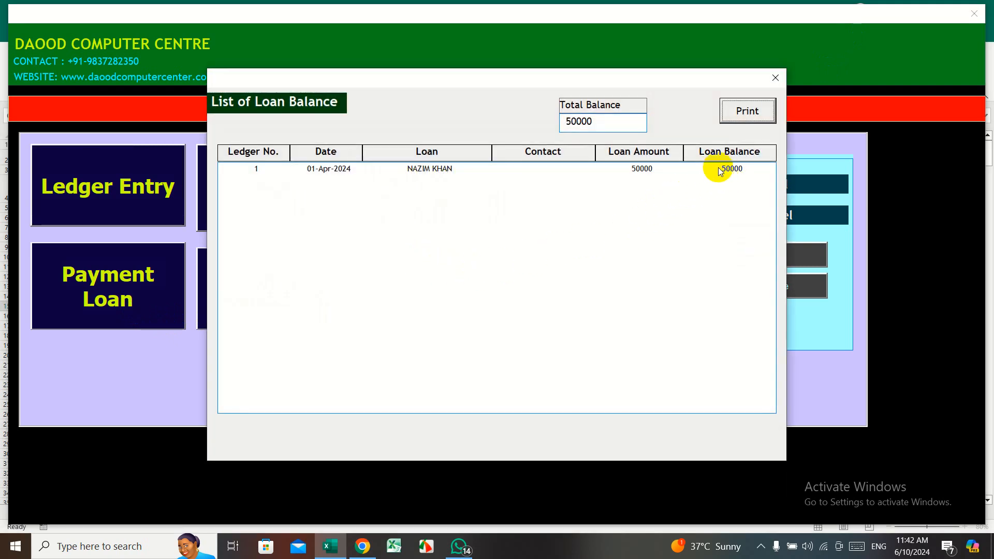
left_click(776, 78)
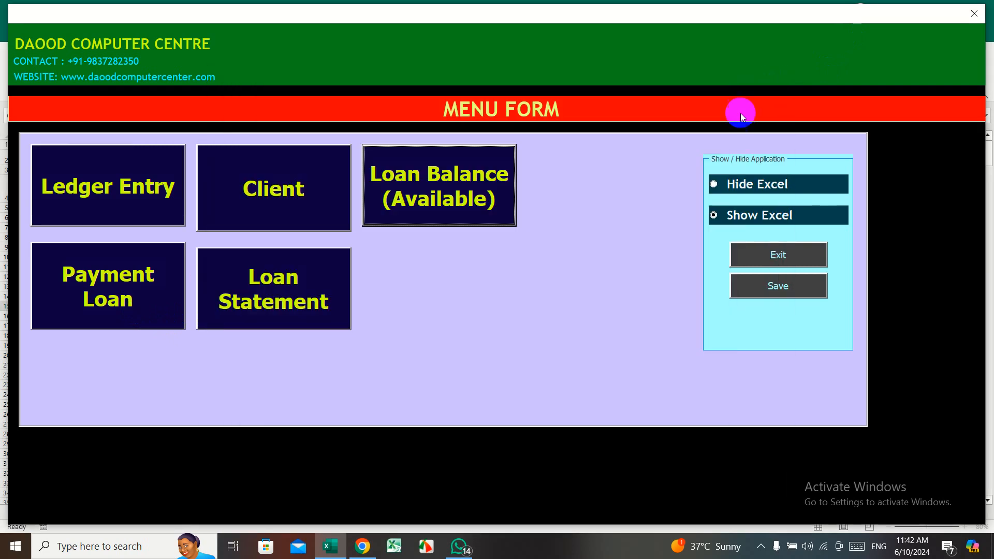
left_click(104, 305)
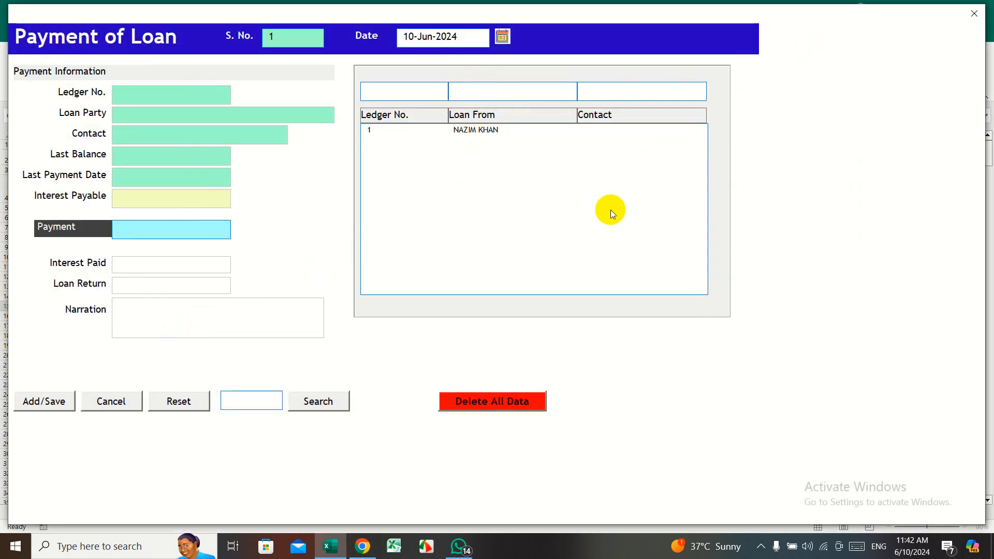
- Load ledger 1 and review its 50000 balance, 01-Apr-2024 last date and 2000 interest payable
left_click(480, 94)
type("a")
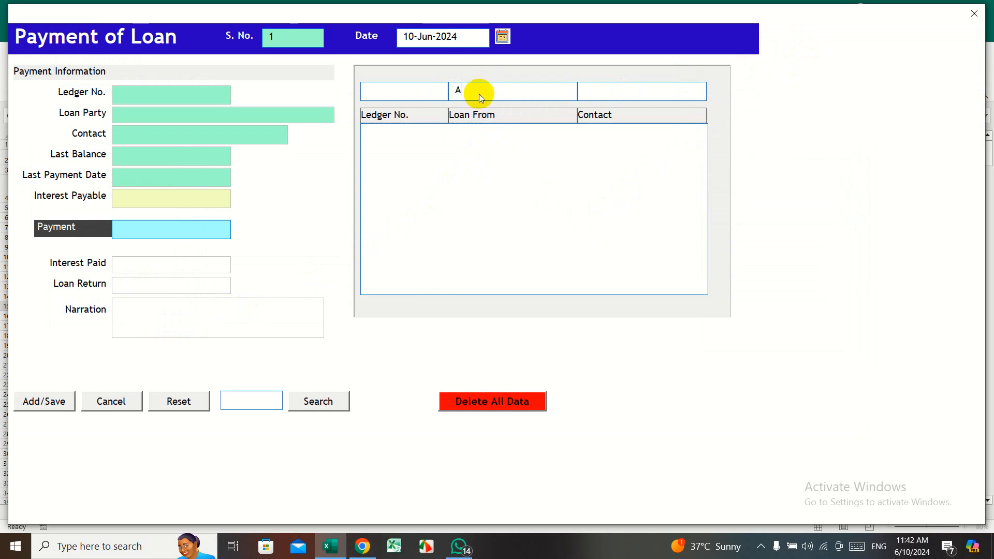
key("BackSpace")
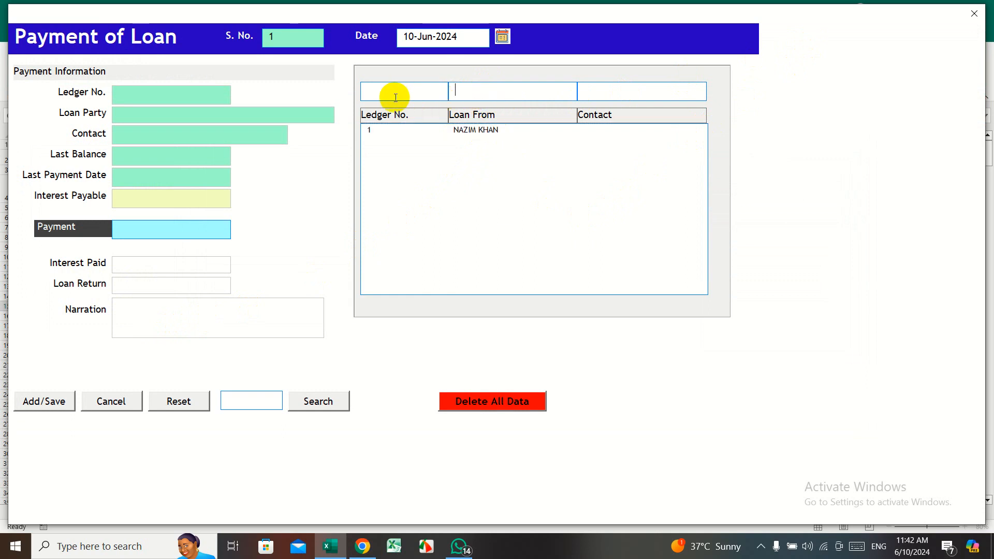
left_click(498, 133)
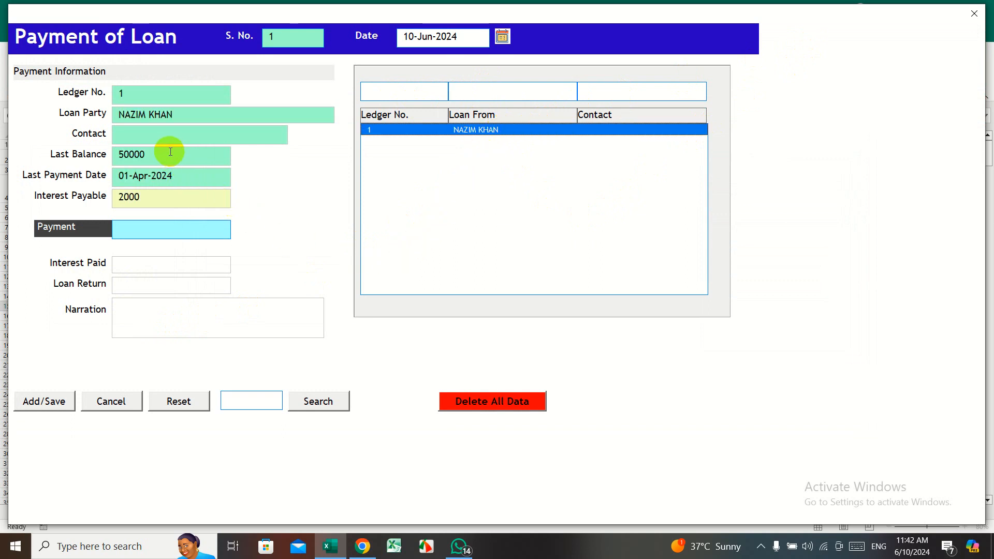
double_click(136, 154)
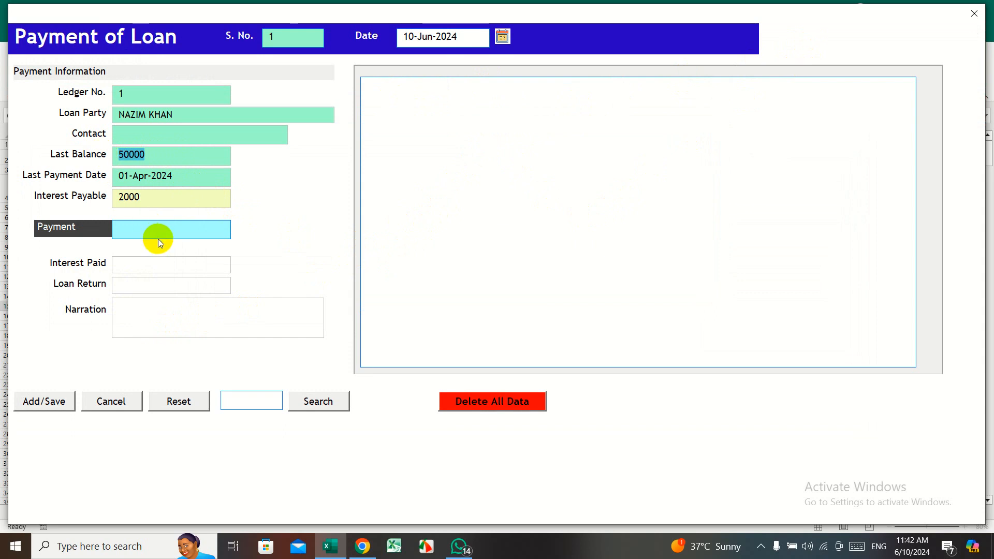
left_click_drag(197, 174, 107, 177)
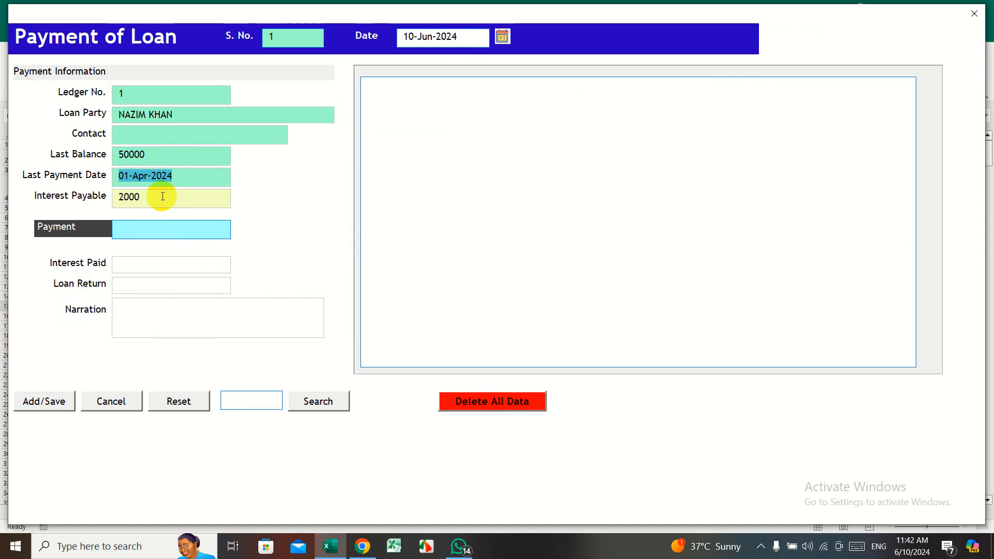
left_click_drag(159, 196, 110, 196)
left_click_drag(165, 177, 103, 196)
left_click(142, 196)
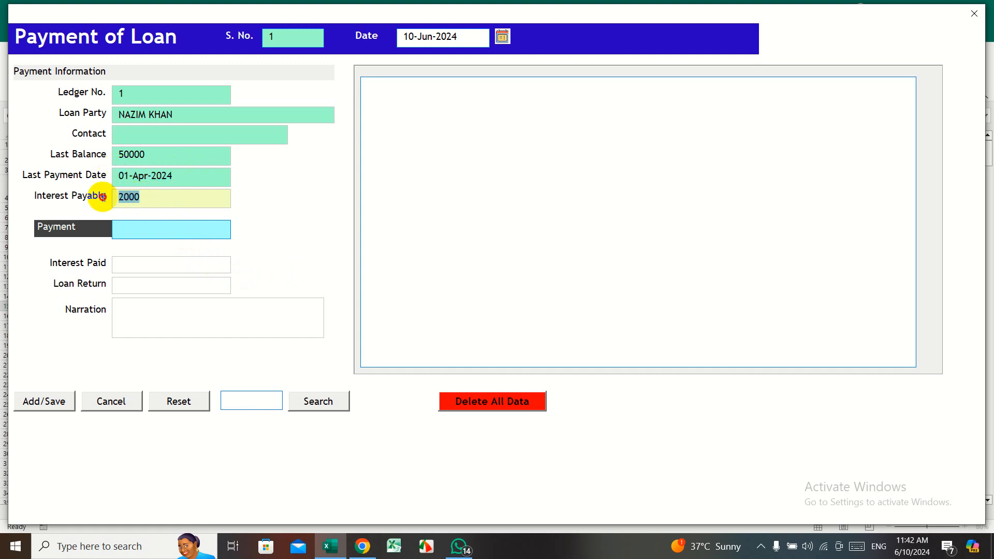
left_click(171, 201)
- Save a 12000 payment split into 2000 interest paid and 10000 loan returned
left_click(164, 231)
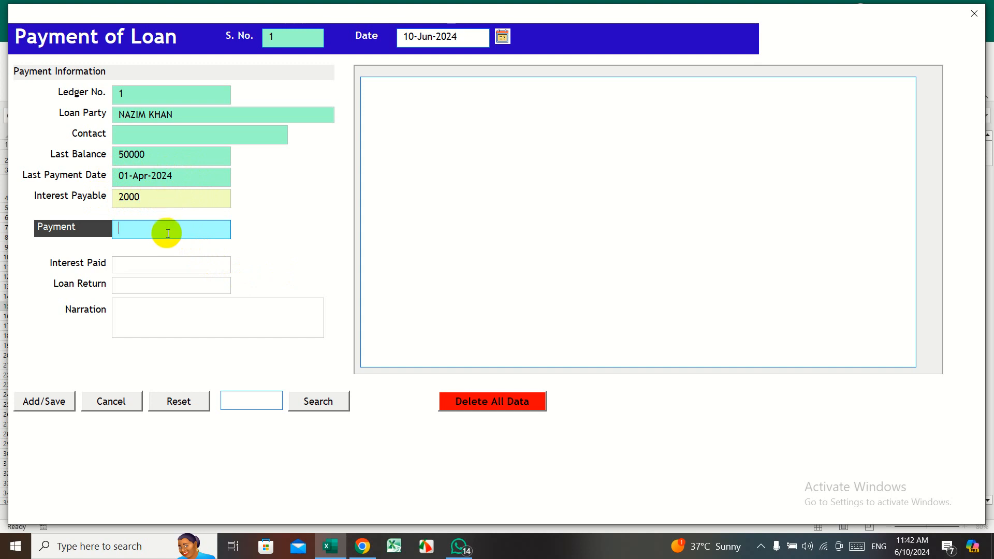
type("12000")
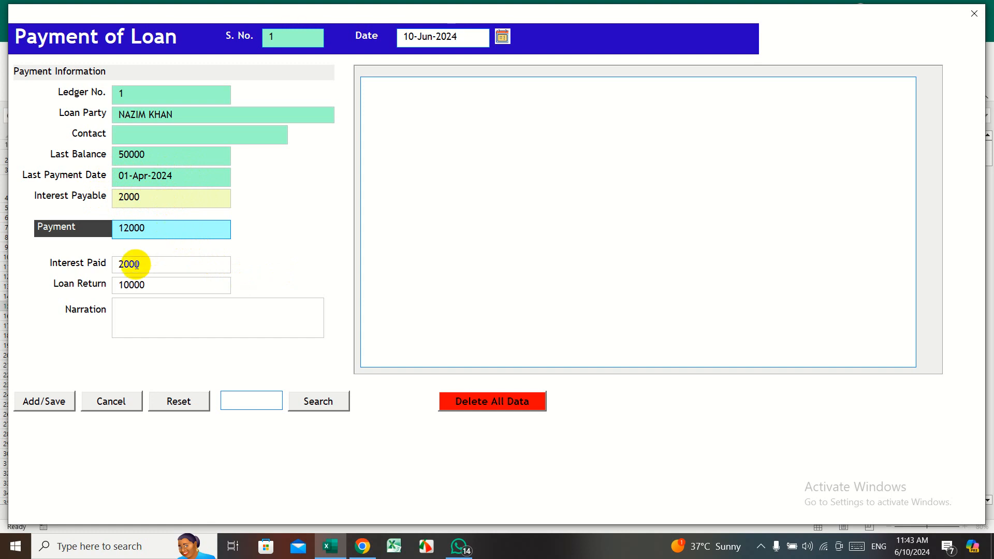
left_click_drag(139, 264, 98, 263)
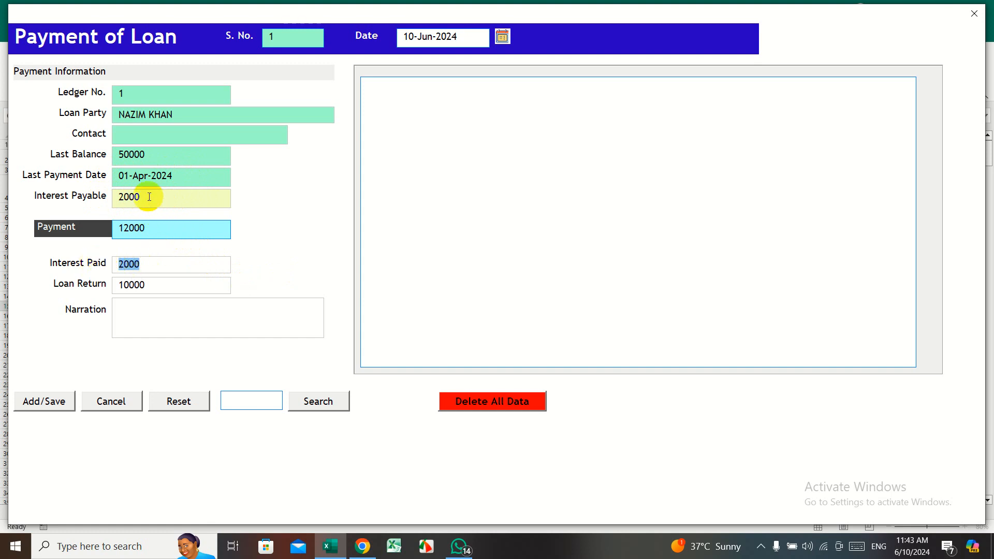
left_click(152, 283)
left_click_drag(153, 284, 82, 283)
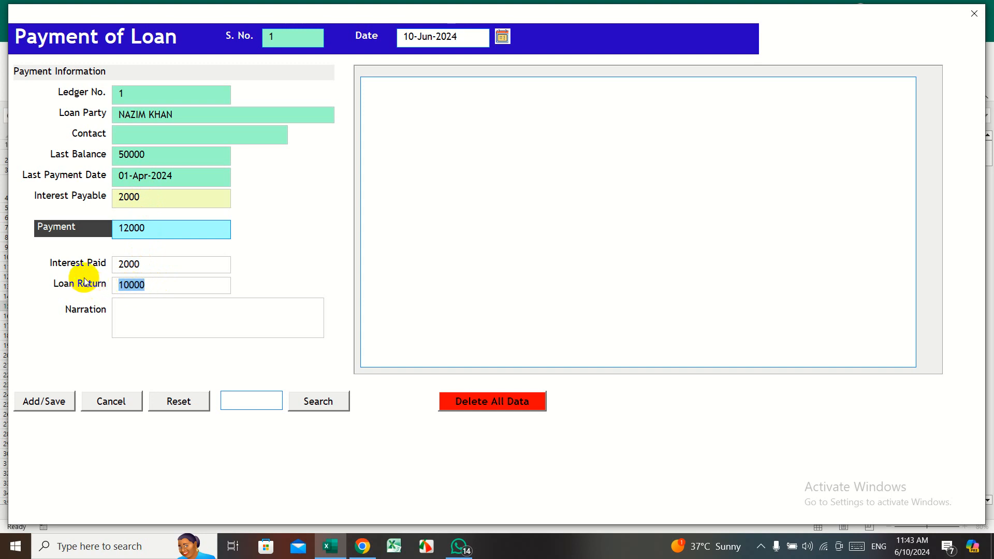
left_click(127, 312)
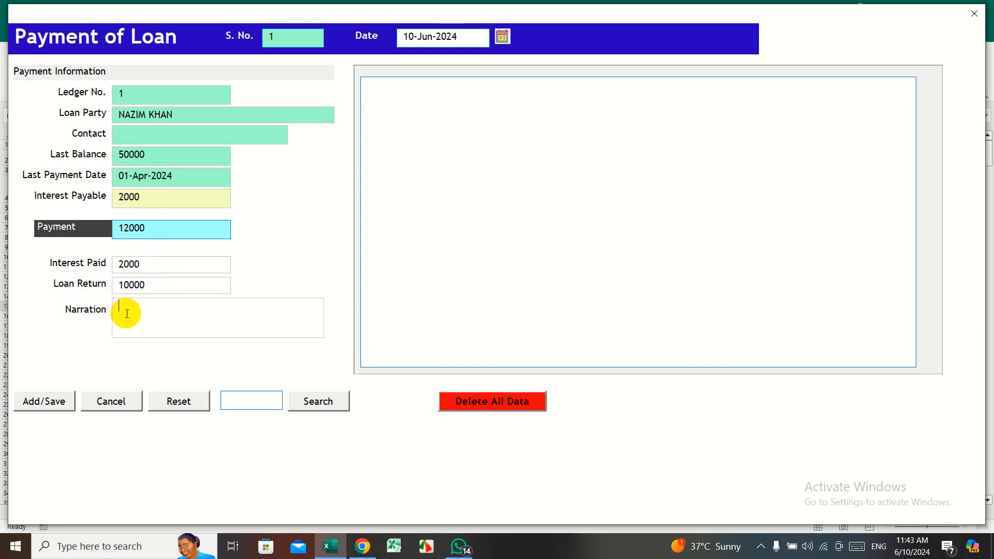
left_click(47, 402)
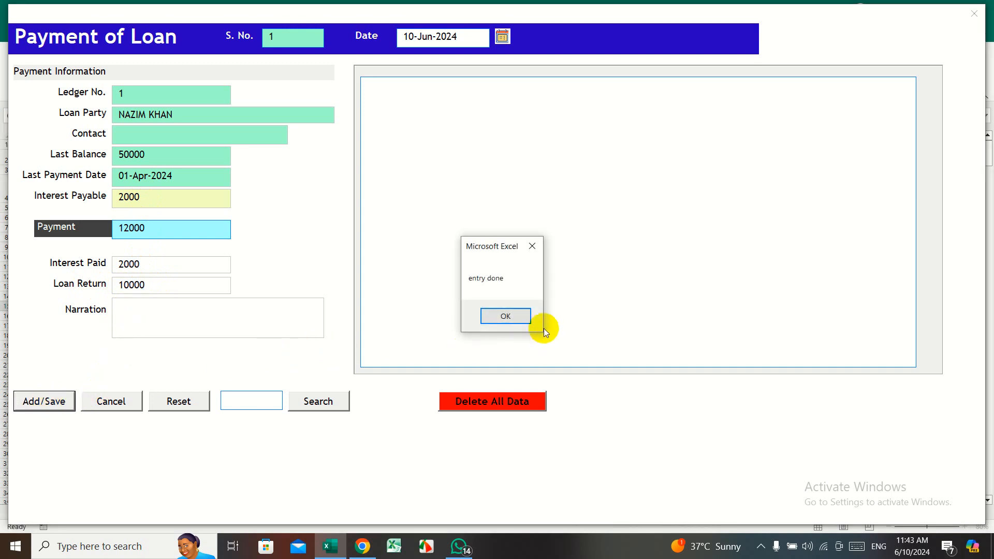
left_click(501, 314)
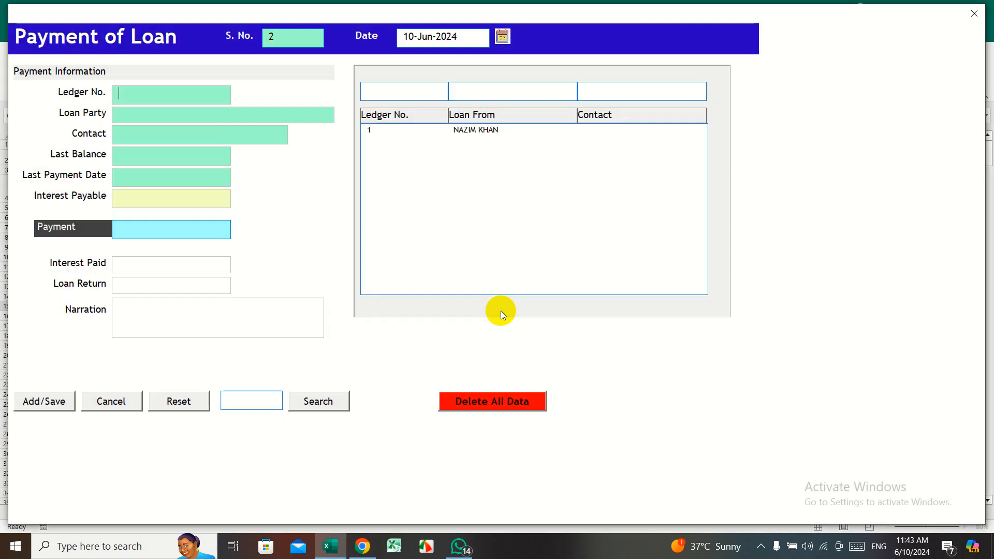
- Set the date to 01-Jul-2024, reload ledger 1 showing its 40000 balance, and close the form
left_click(502, 36)
left_click(615, 206)
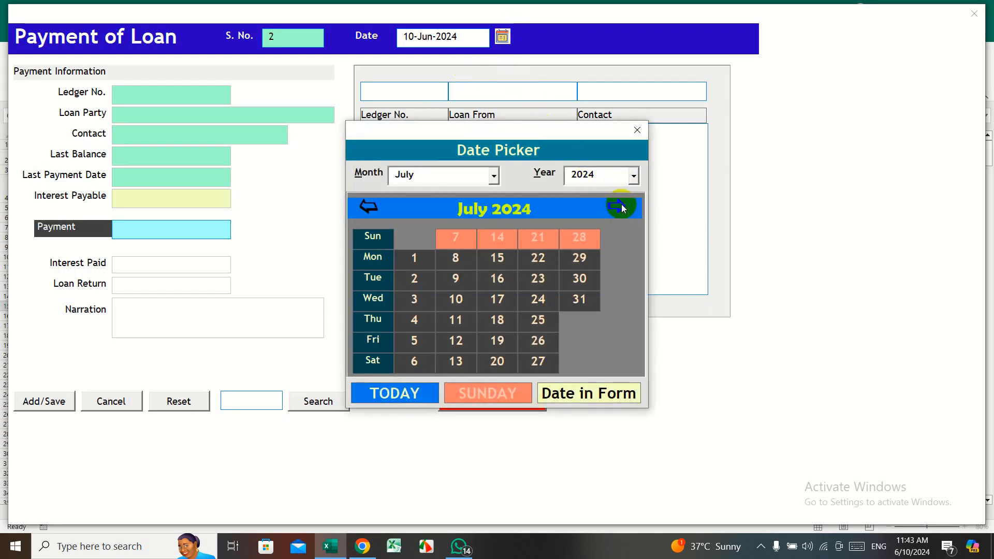
left_click(427, 257)
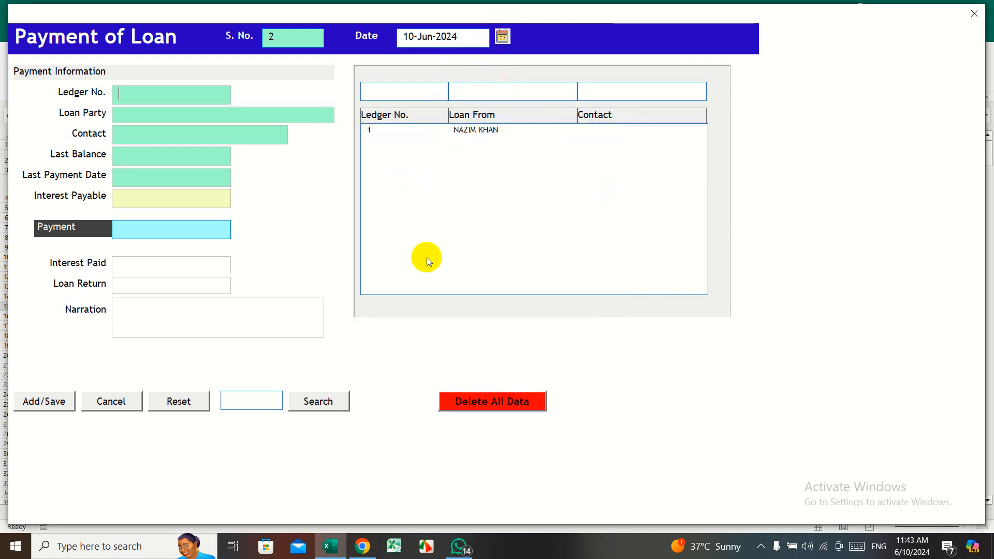
left_click(490, 129)
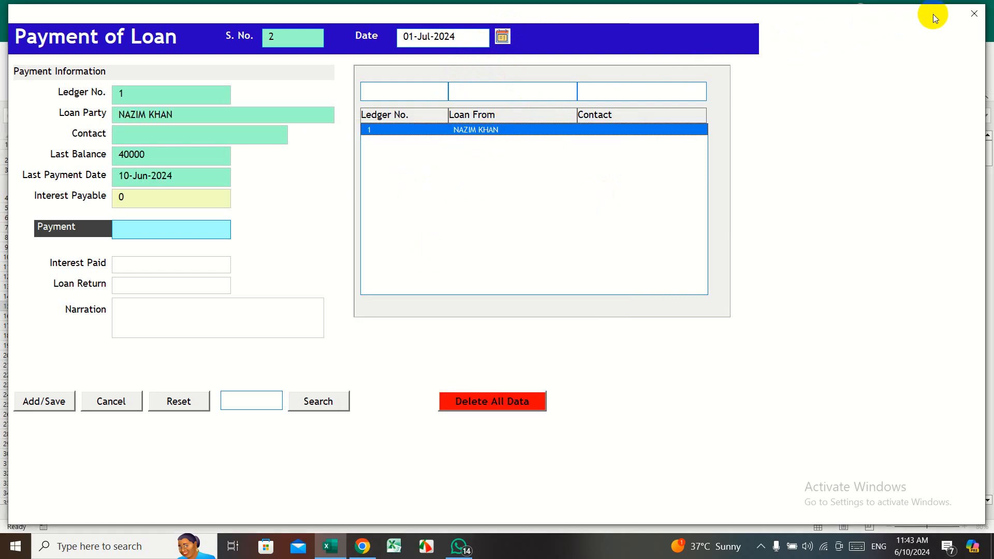
left_click(974, 17)
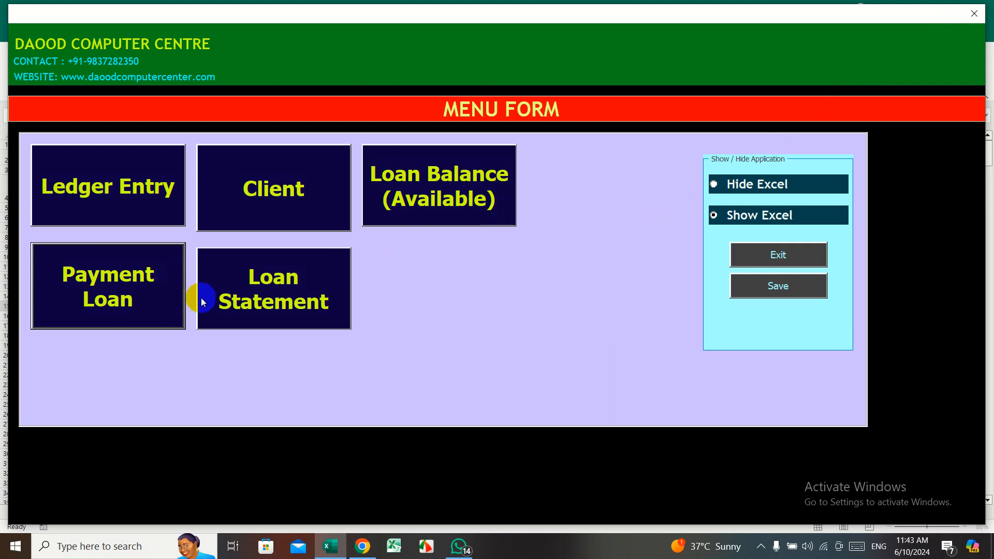
- View ledger 1's loan statement and scroll across the 12000 payment row and 40000 balance
left_click(239, 294)
left_click(124, 175)
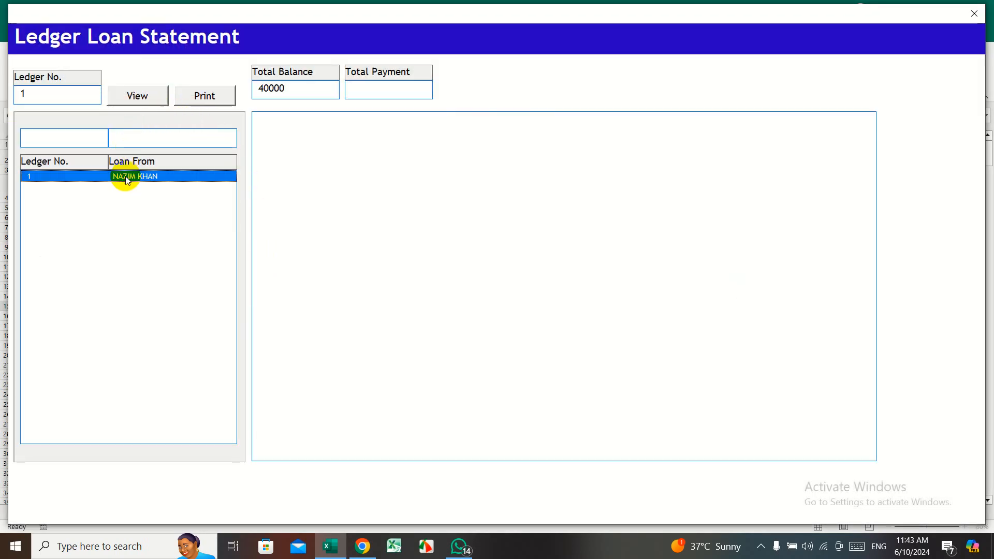
left_click(154, 98)
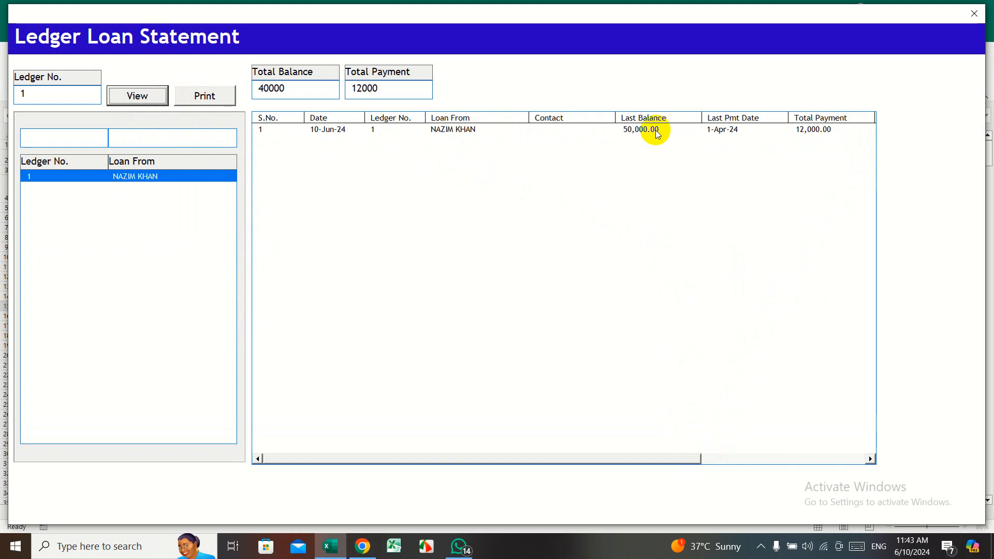
left_click_drag(659, 458, 840, 445)
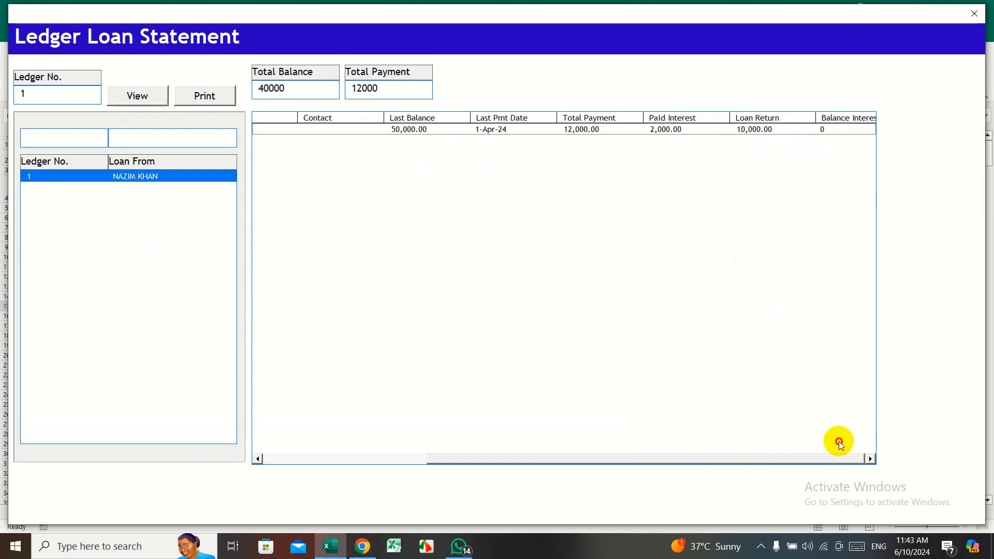
left_click(598, 136)
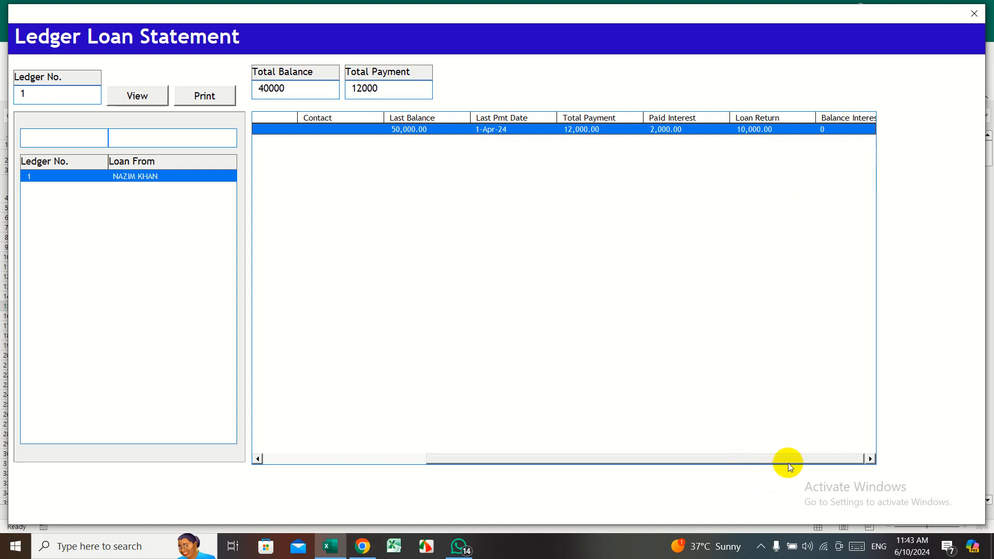
left_click_drag(796, 460, 472, 461)
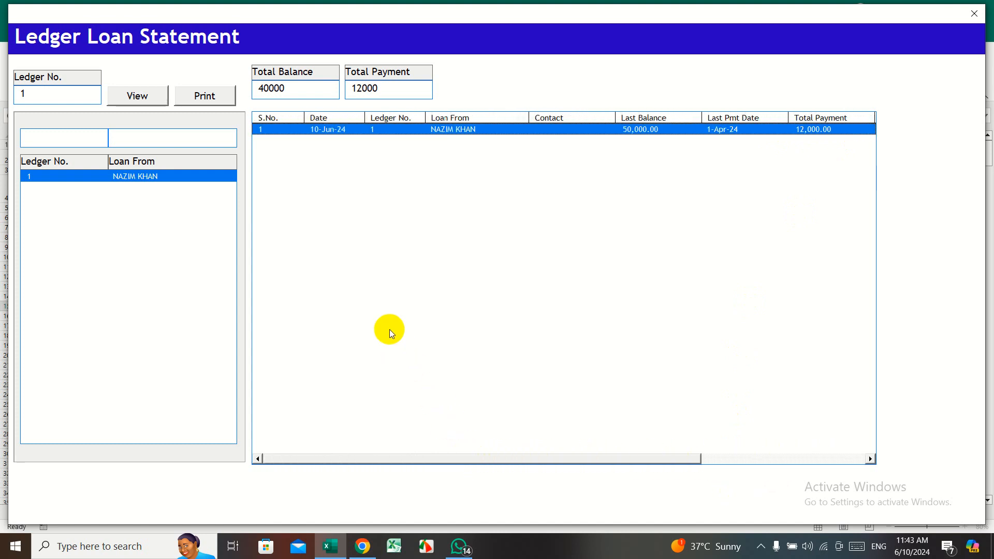
- Close the Ledger Loan Statement form to get back to the Menu Form
left_click(975, 13)
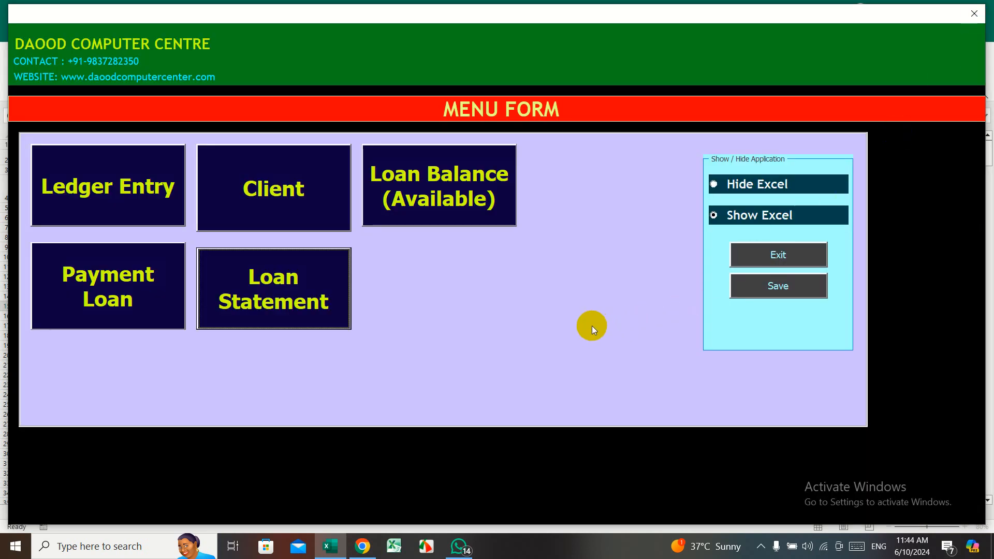